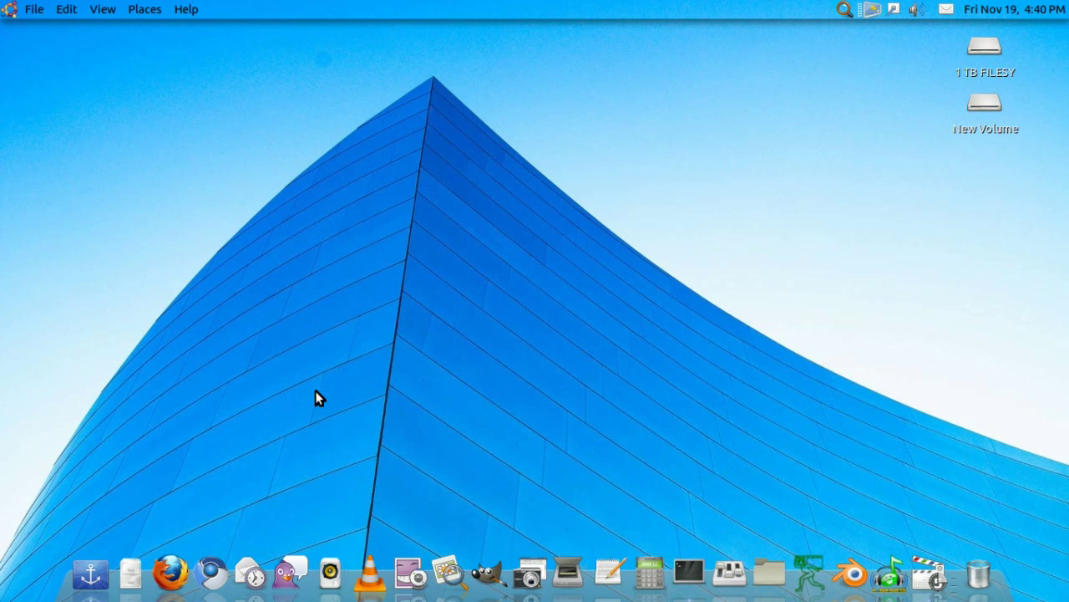
- Open the Applications menu in the Ubuntu top panel
click(9, 11)
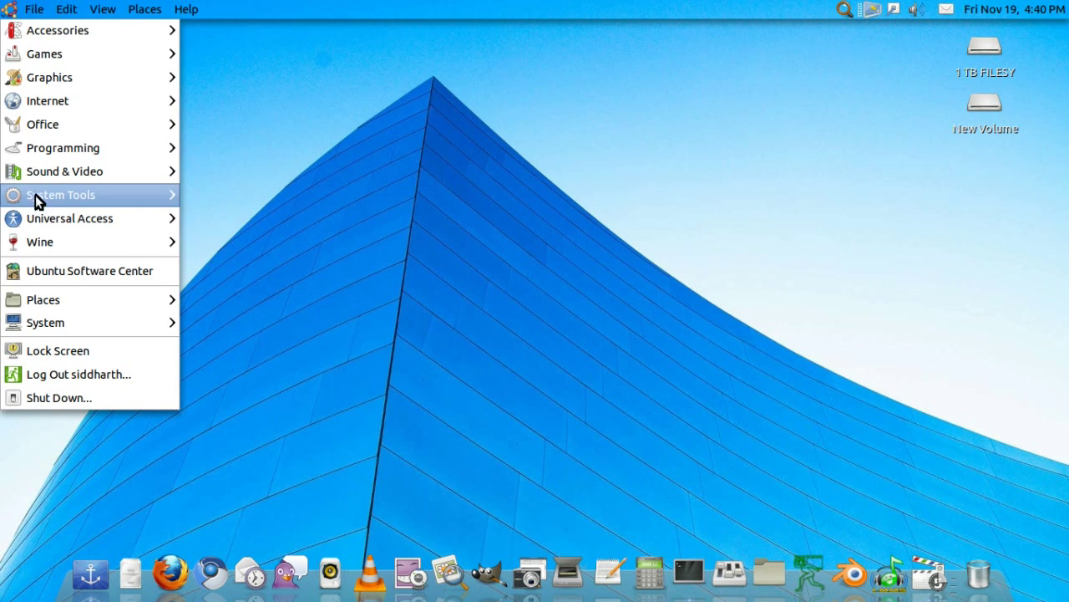
- Launch Pitivi Video Editor from Sound & Video and clear the media library selection
mouse_move(49, 170)
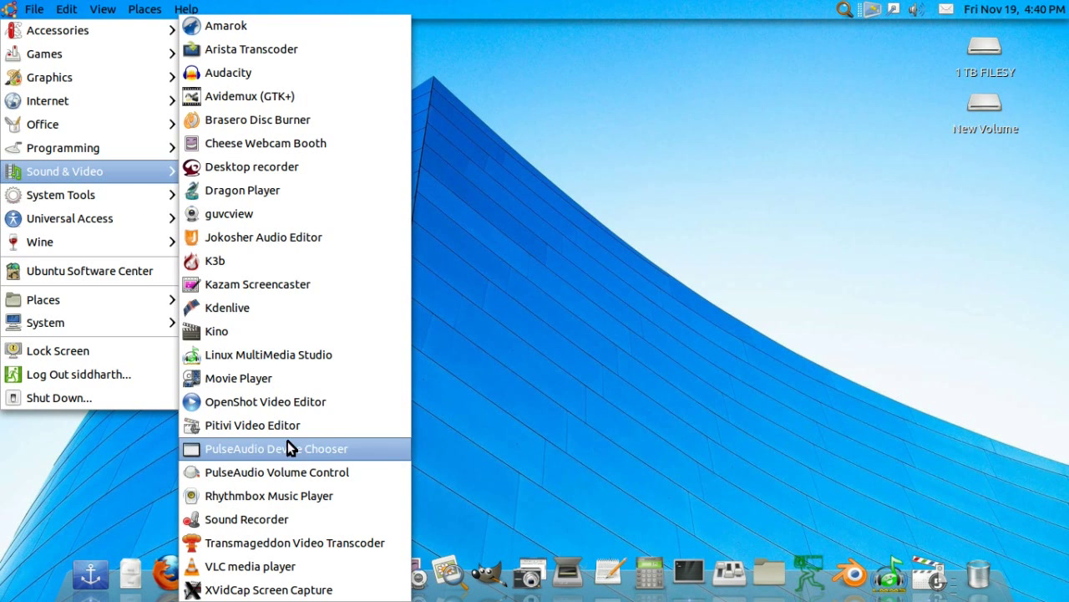
click(497, 436)
click(929, 571)
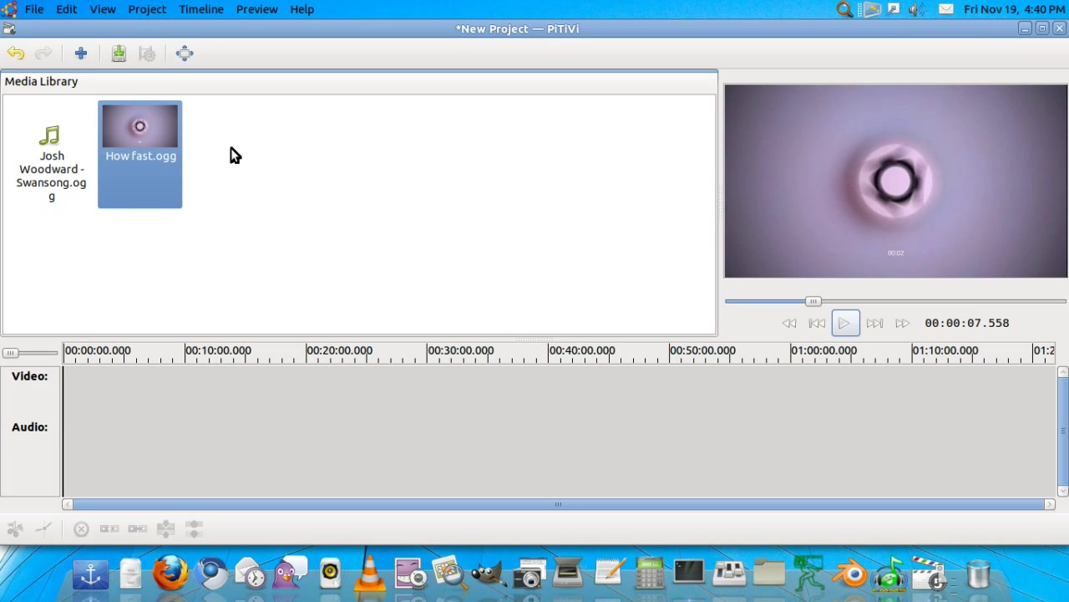
click(305, 122)
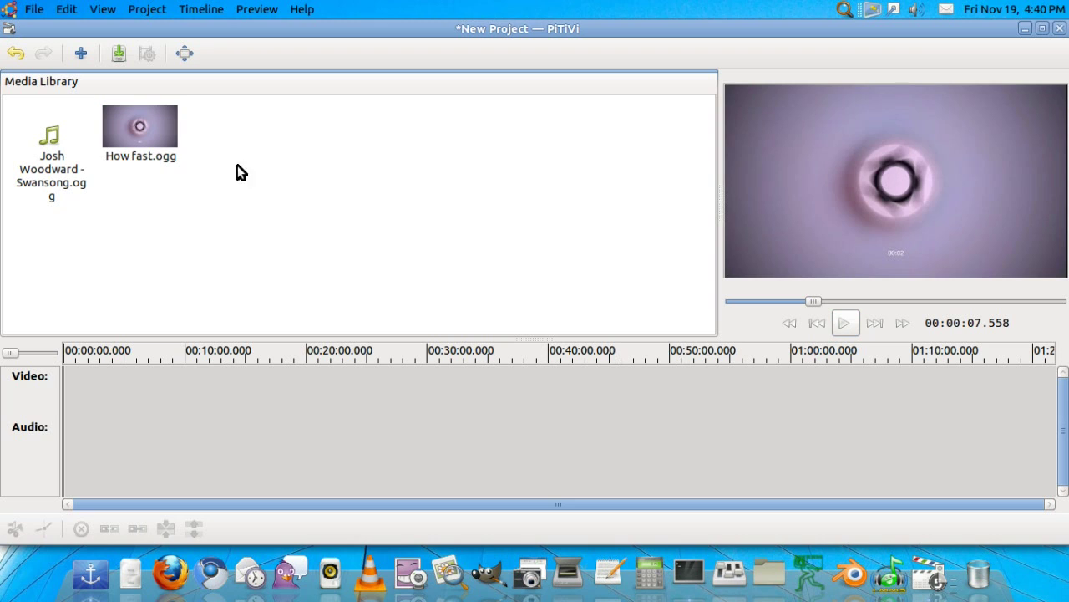
- Start a clip import and browse from the file system root to /usr/share
click(86, 53)
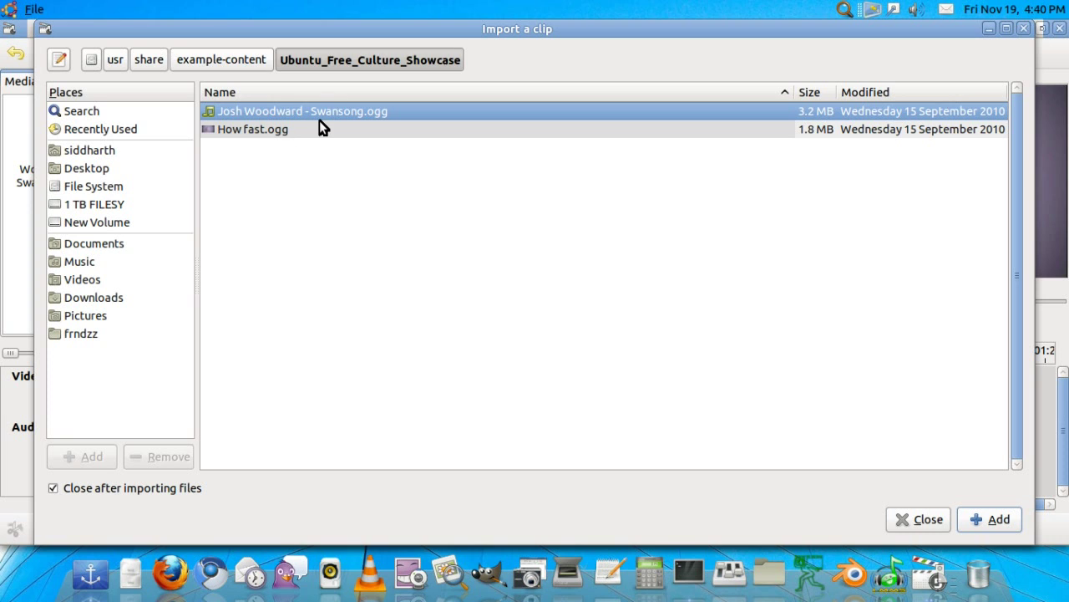
click(97, 186)
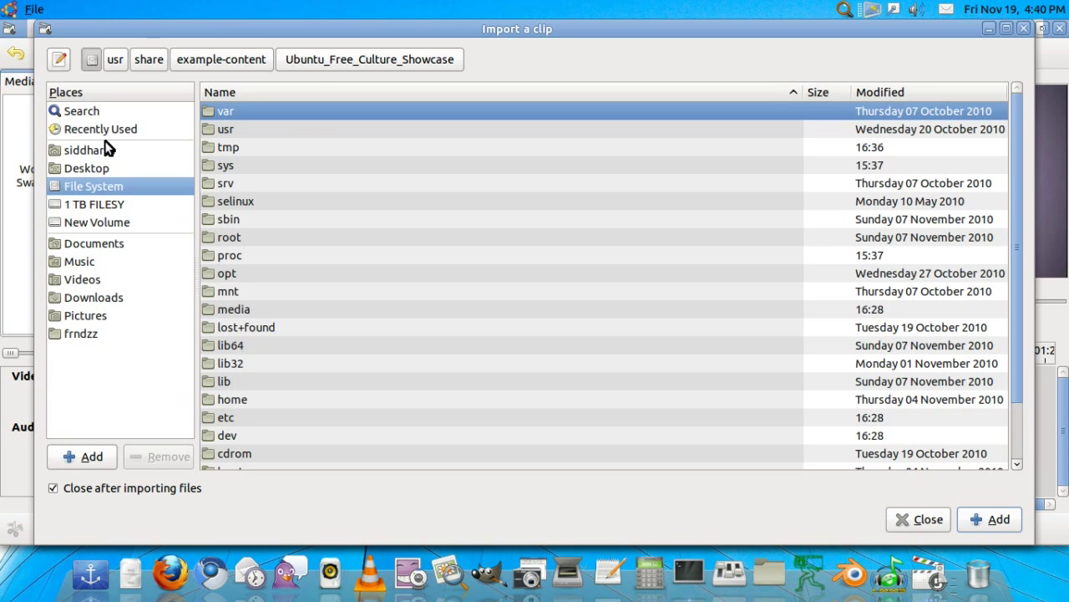
click(104, 151)
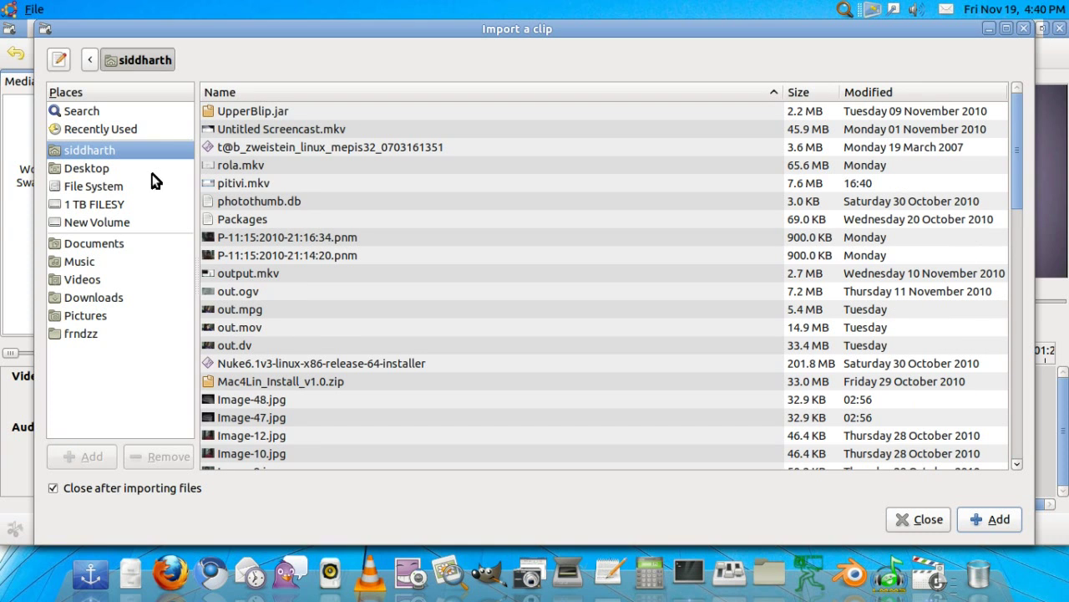
click(99, 187)
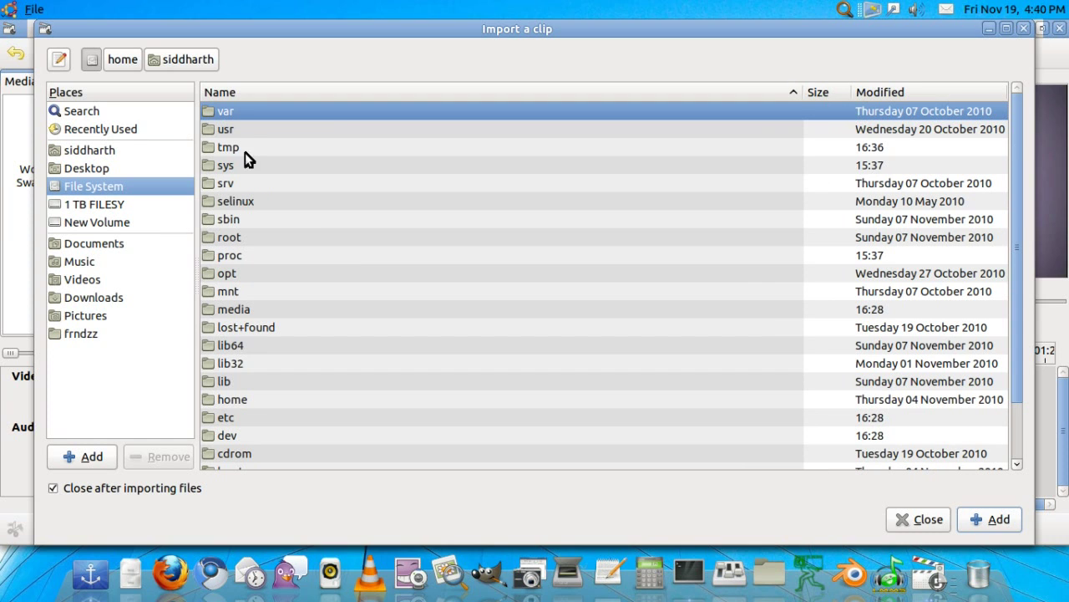
double_click(234, 133)
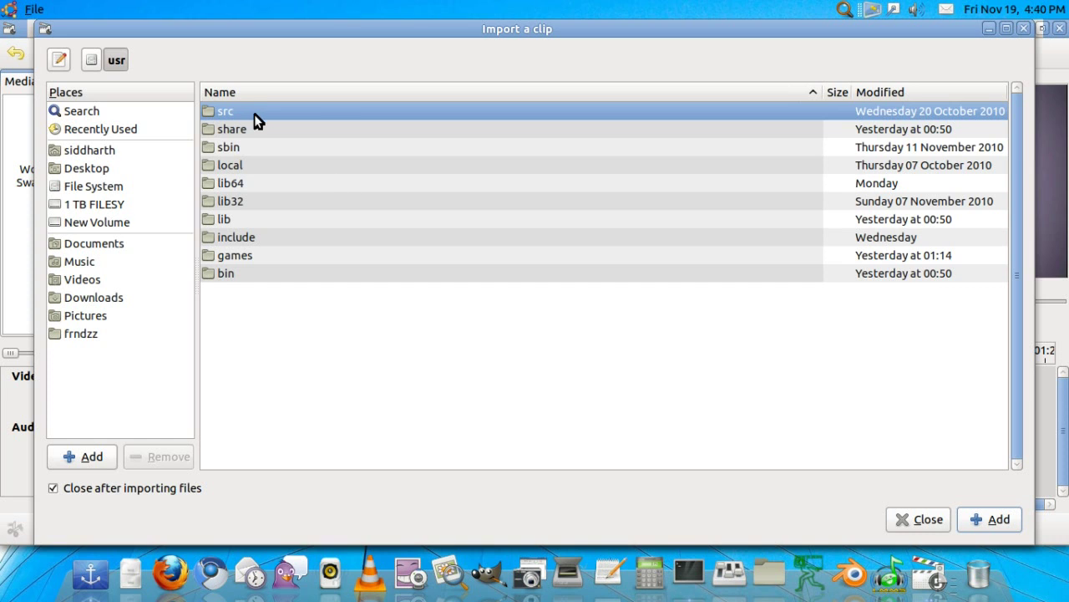
double_click(256, 125)
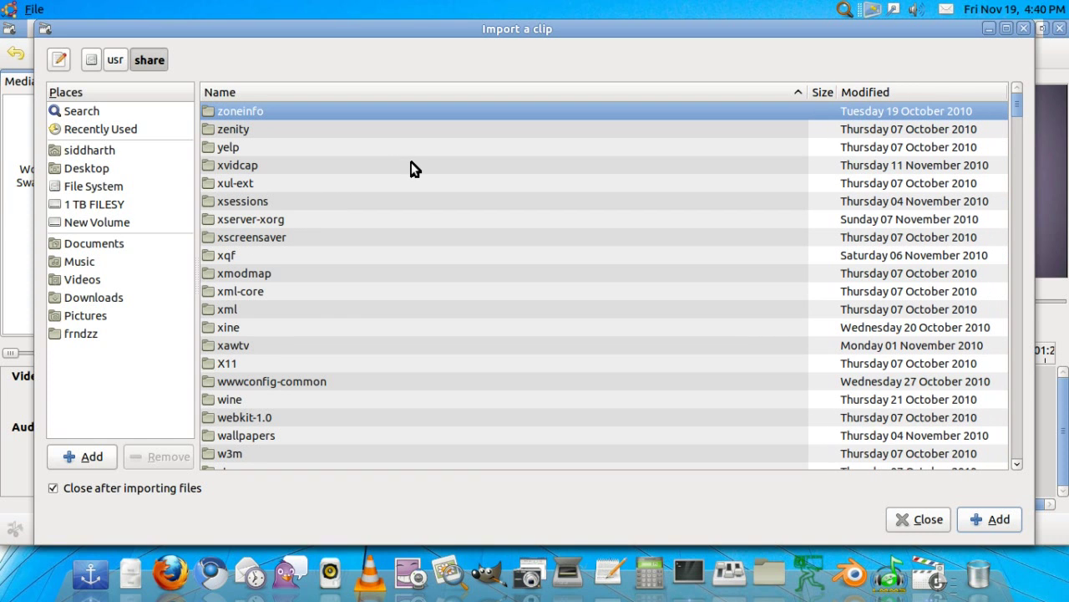
- Add Josh Woodward - Swansong.ogg and How fast.ogg from example-content/Ubuntu_Free_Culture_Showcase
text(ex)
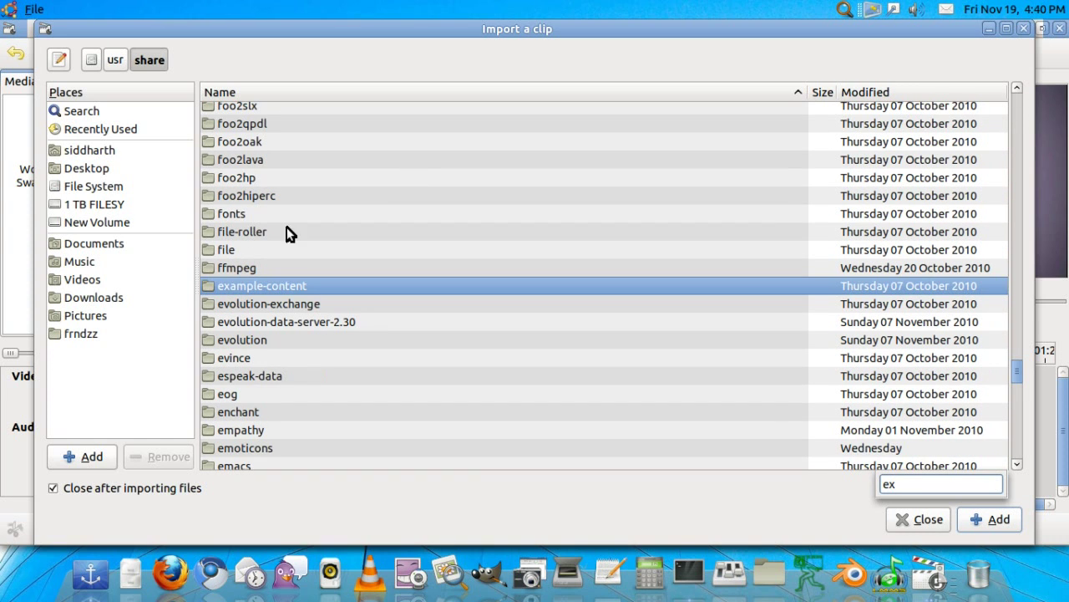
double_click(292, 287)
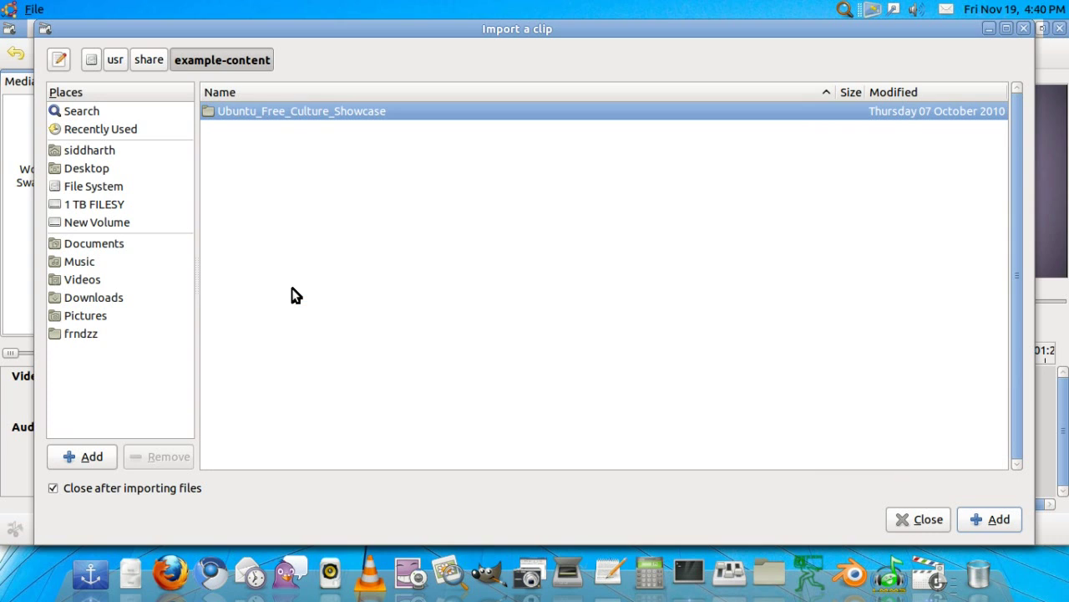
double_click(311, 117)
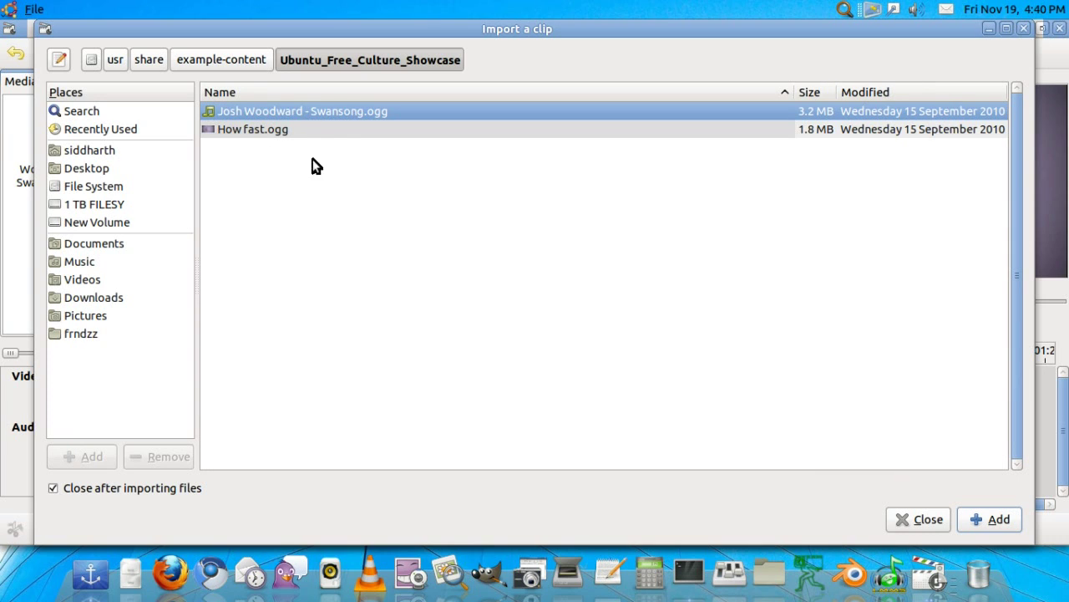
shift+click(312, 132)
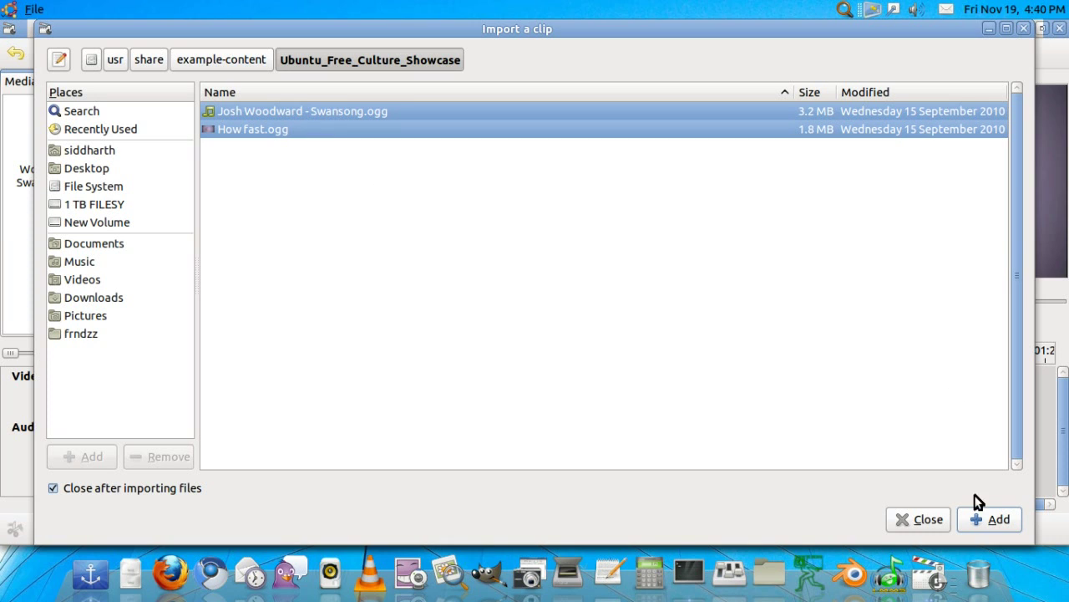
click(987, 524)
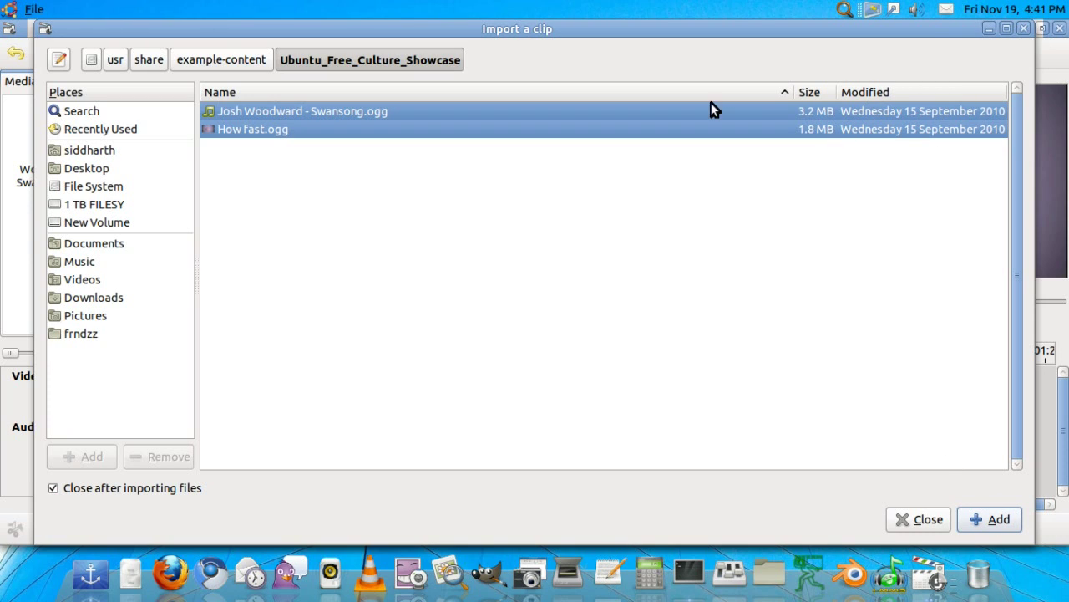
- Close the import window and play How fast.ogg, pausing at 00:00:18.561
click(1024, 30)
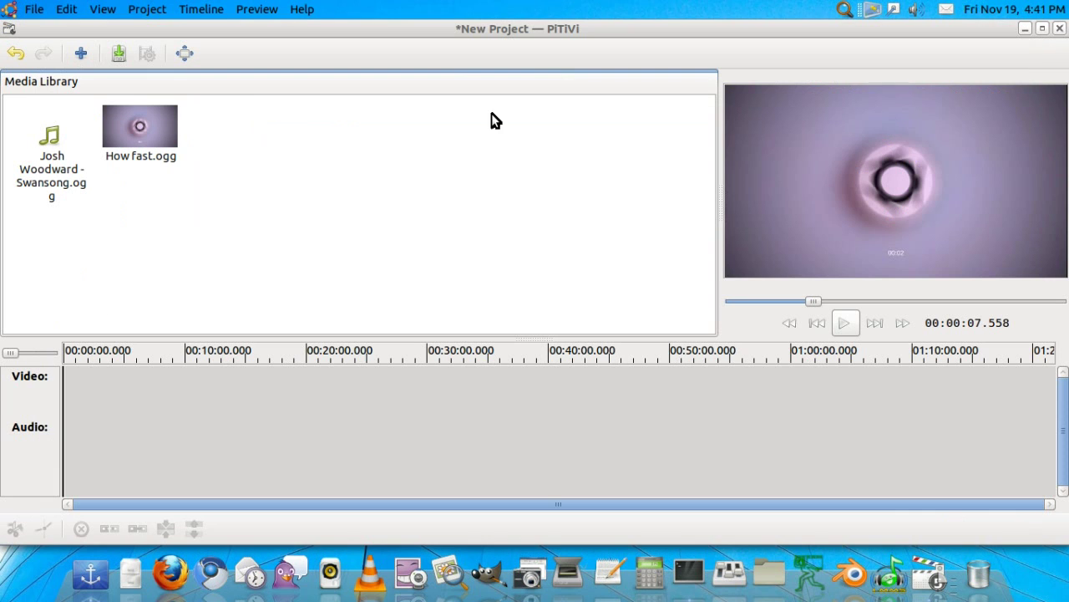
right_click(122, 126)
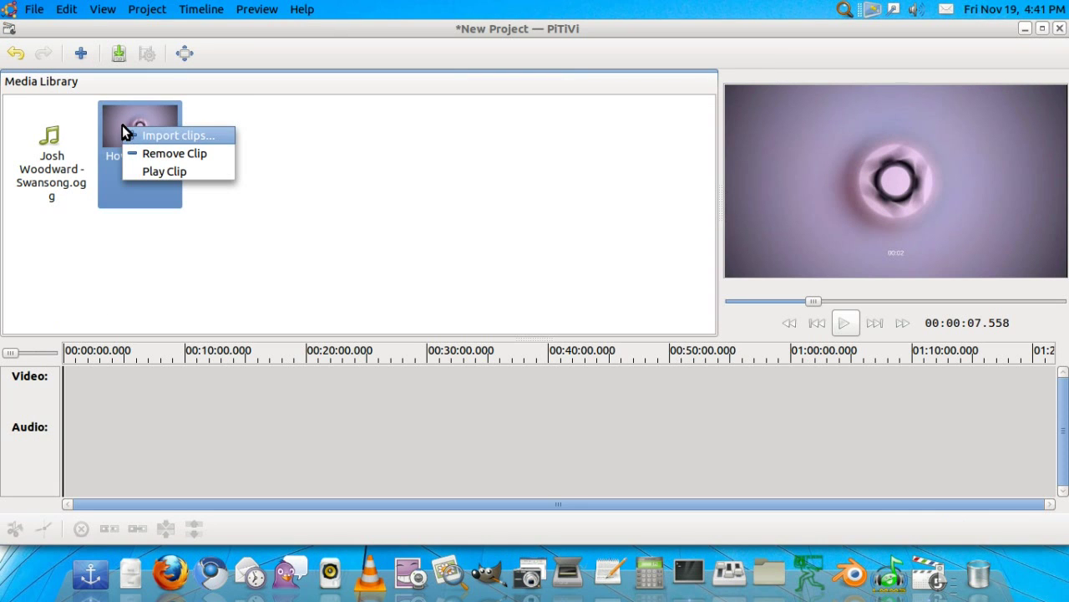
click(159, 173)
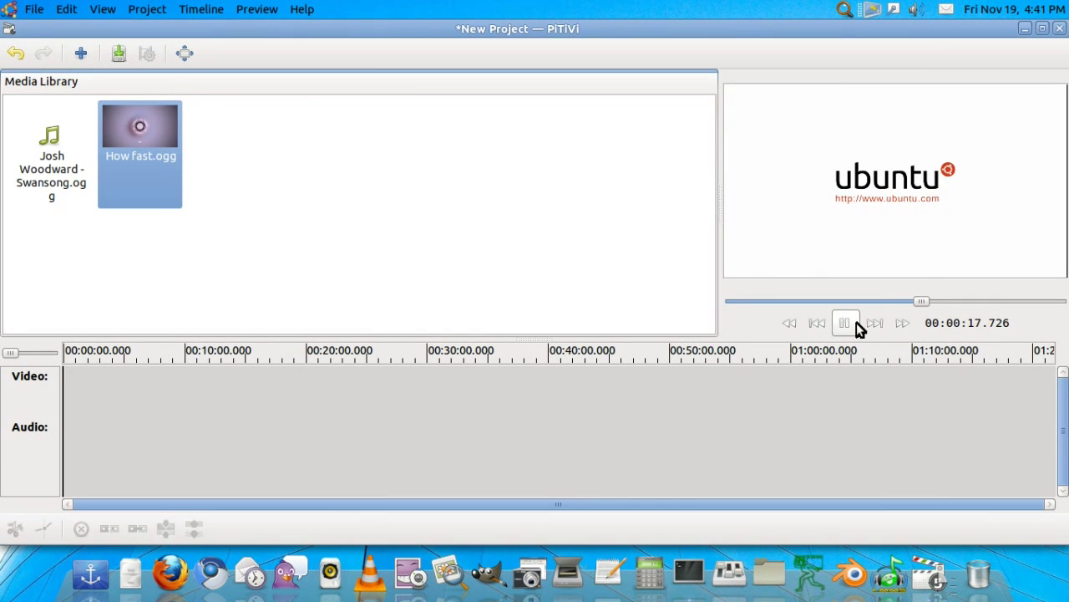
click(851, 323)
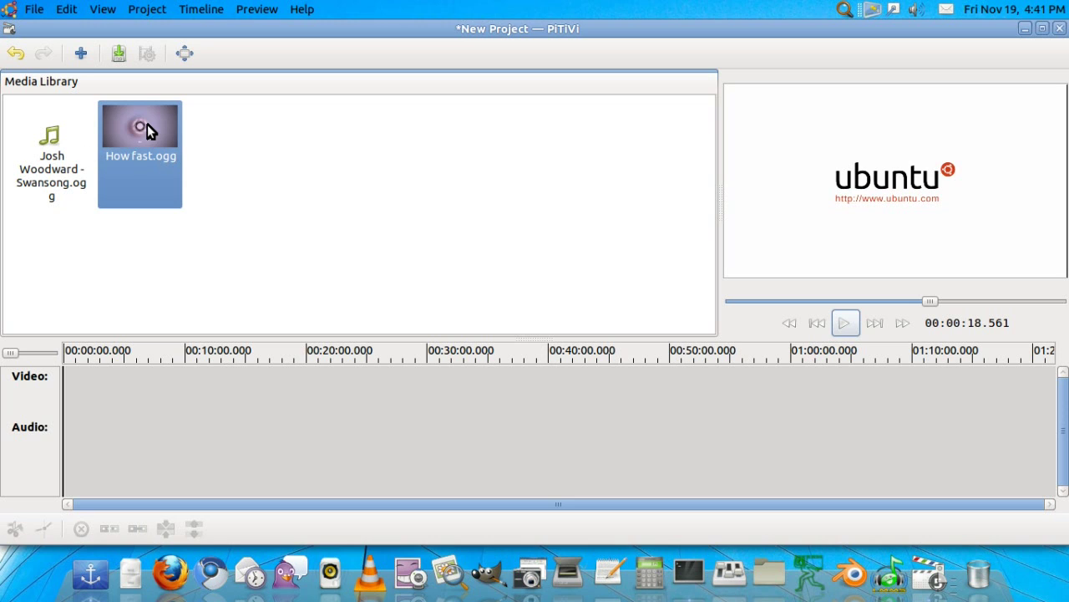
- Drag How fast.ogg to the timeline start, zoom in, and select it near 00:00:04.792
drag(144, 126, 65, 417)
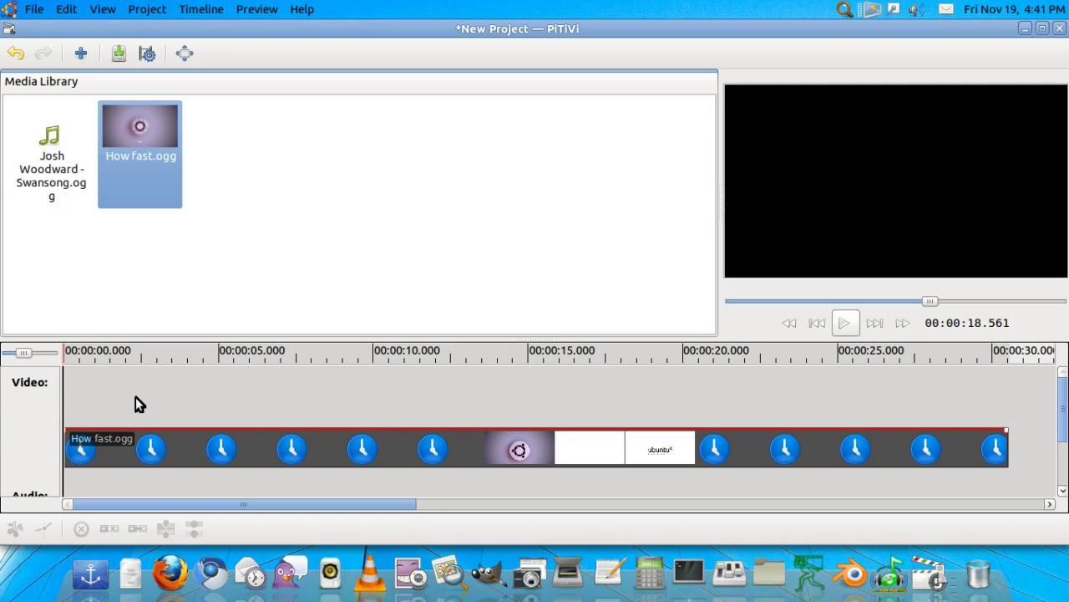
mouse_move(25, 353)
mouse_down()
mouse_move(42, 353)
mouse_move(29, 357)
mouse_up()
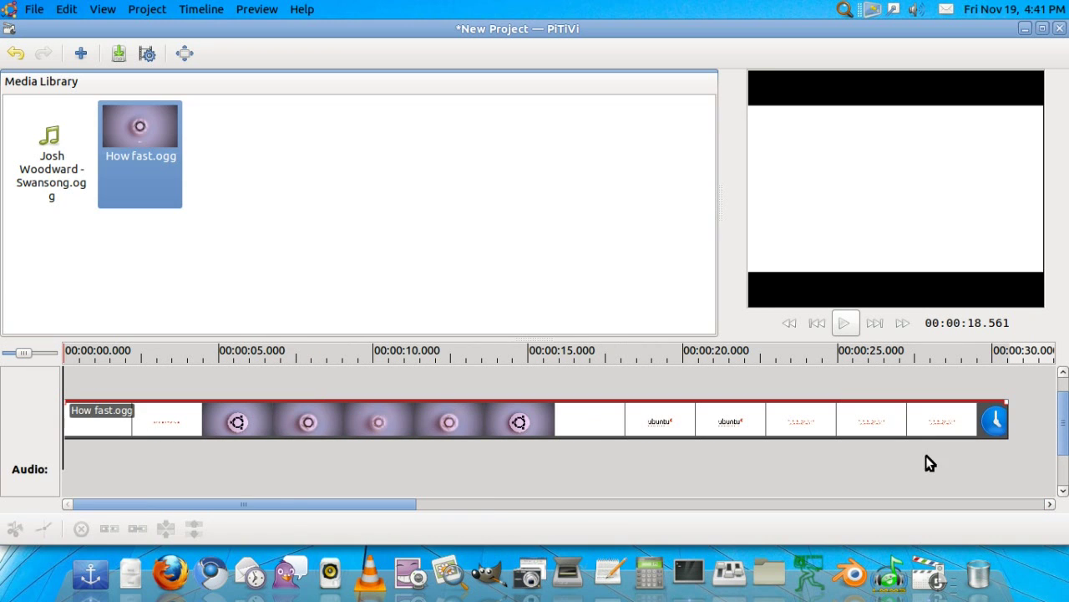
scroll(1062, 442, down, 2)
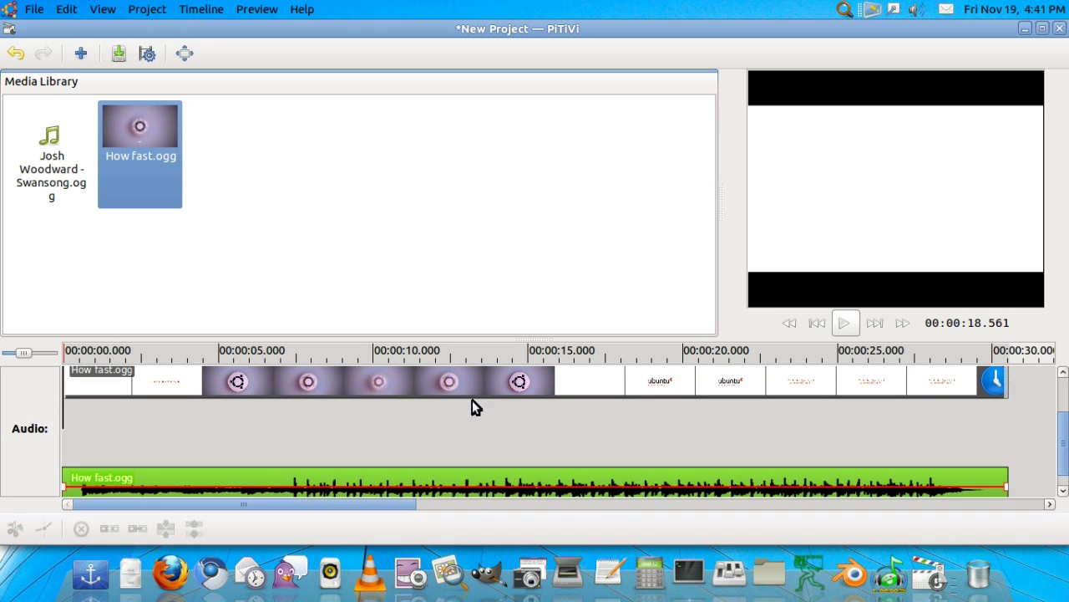
click(209, 473)
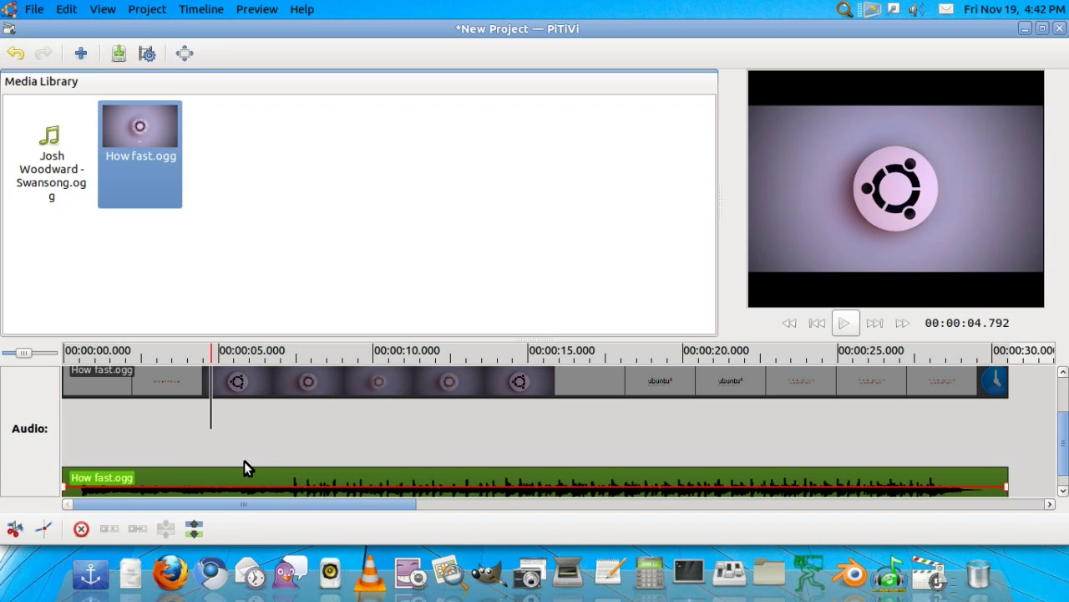
- Ungroup How fast.ogg on the timeline and delete its audio clip
click(194, 528)
click(307, 399)
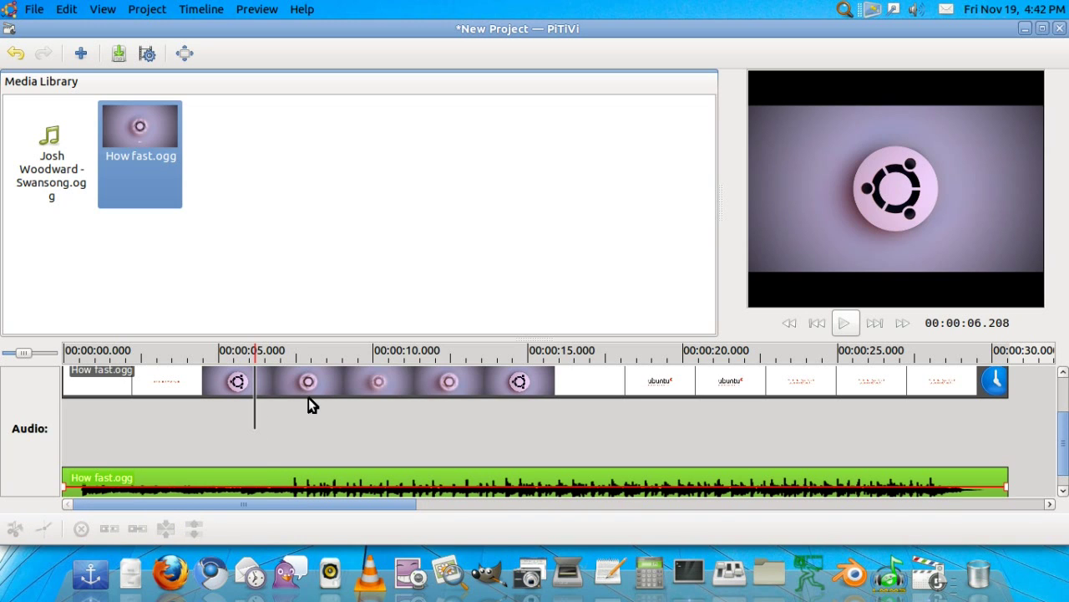
click(258, 472)
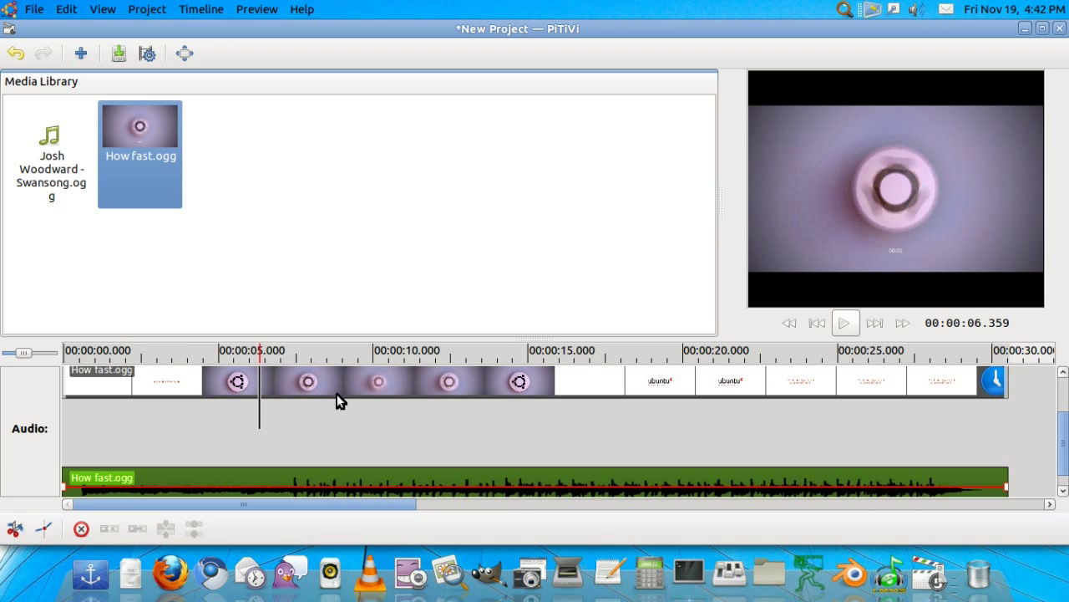
key(Delete)
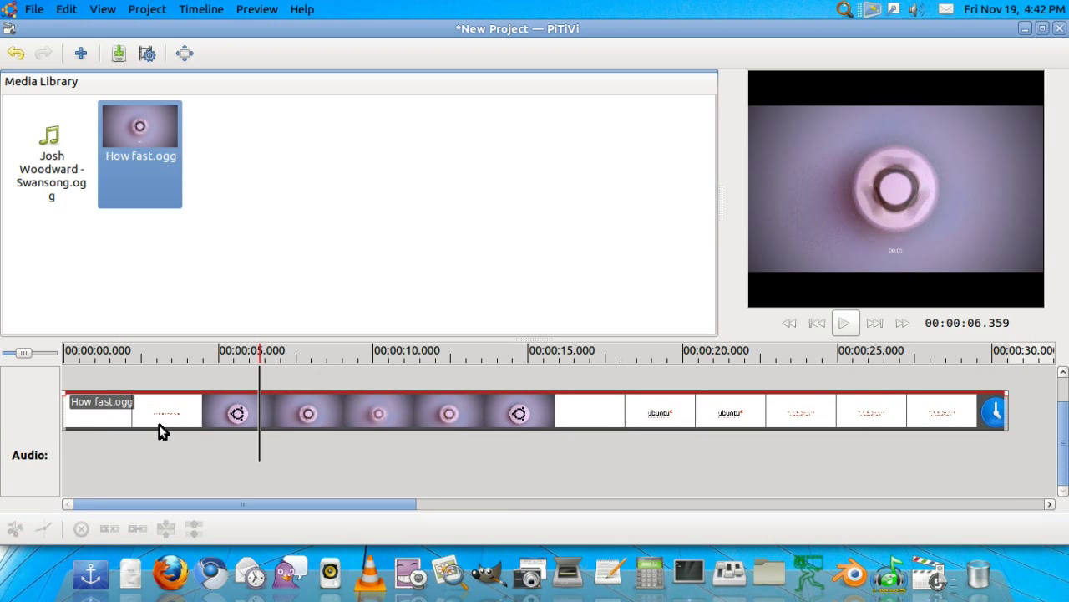
- Play the timeline from near the start to check, pausing at 00:00:05.672
click(102, 380)
click(844, 323)
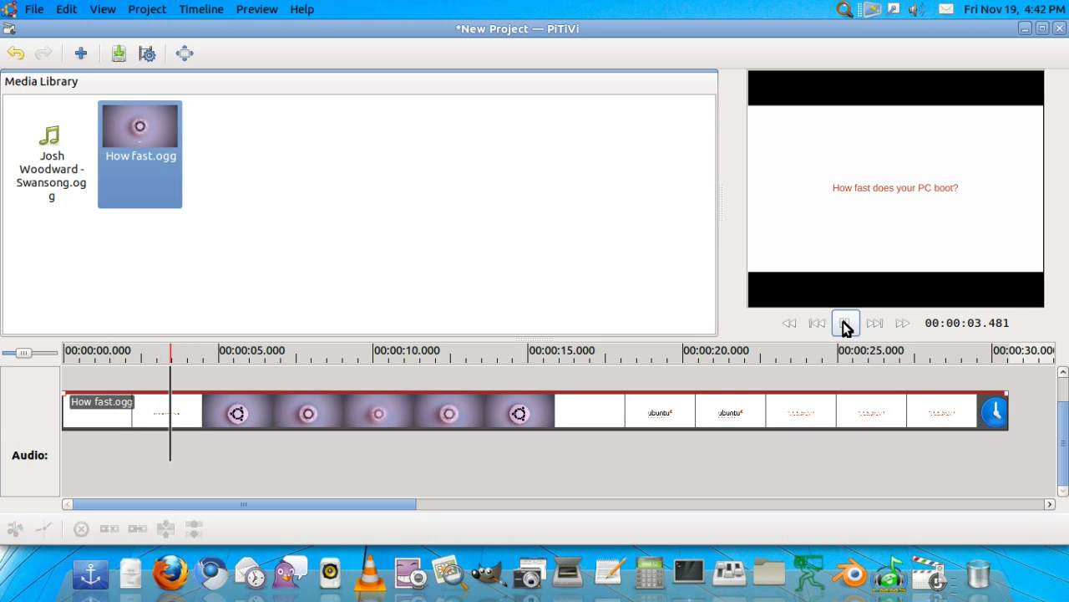
click(843, 323)
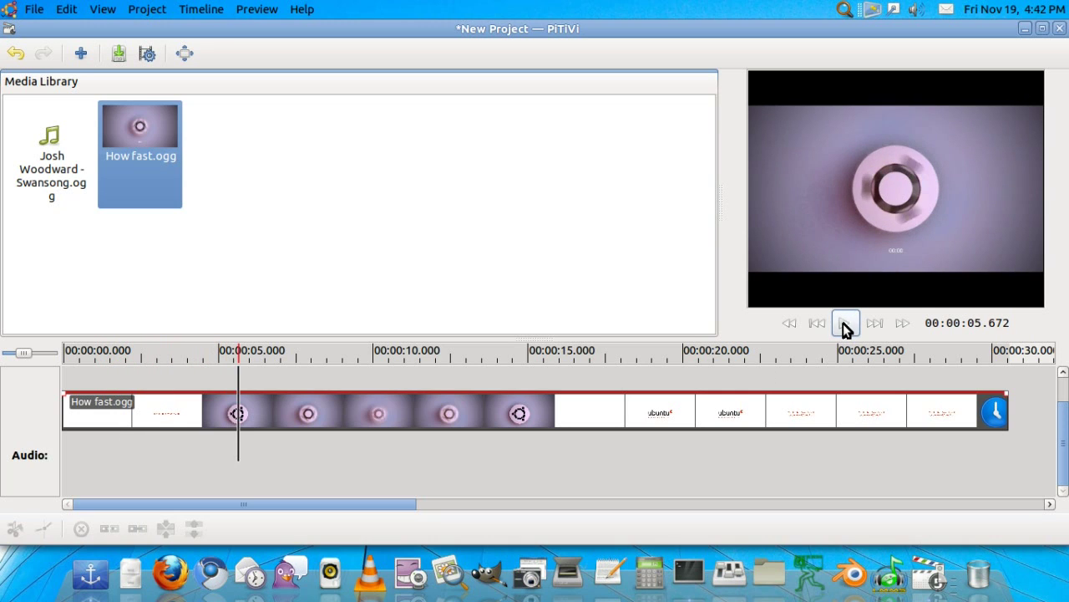
click(71, 246)
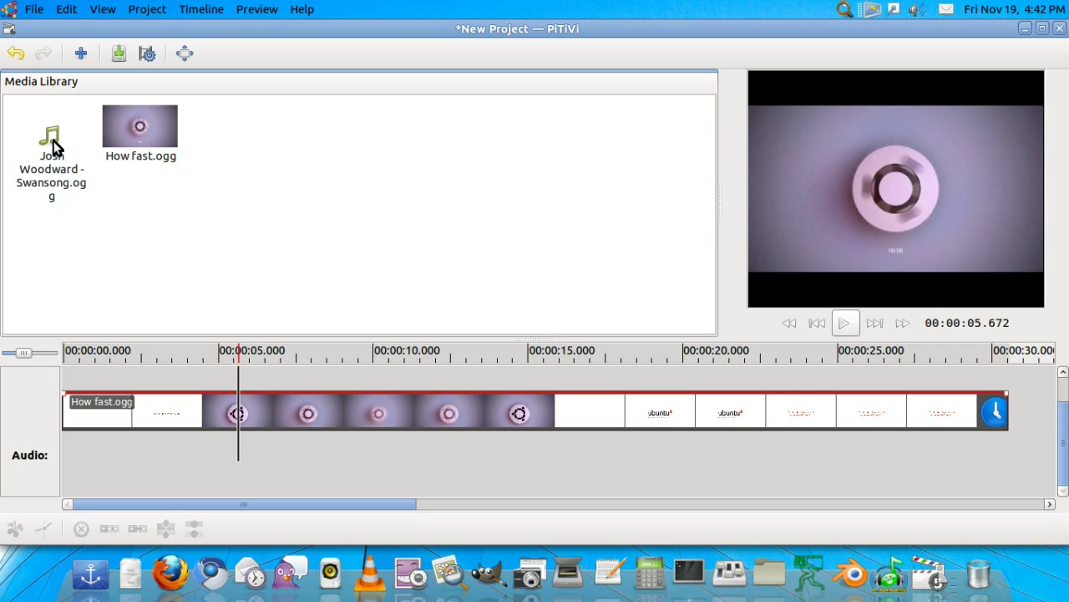
- Add Josh Woodward - Swansong.ogg to the audio track and trim its start
drag(52, 147, 70, 457)
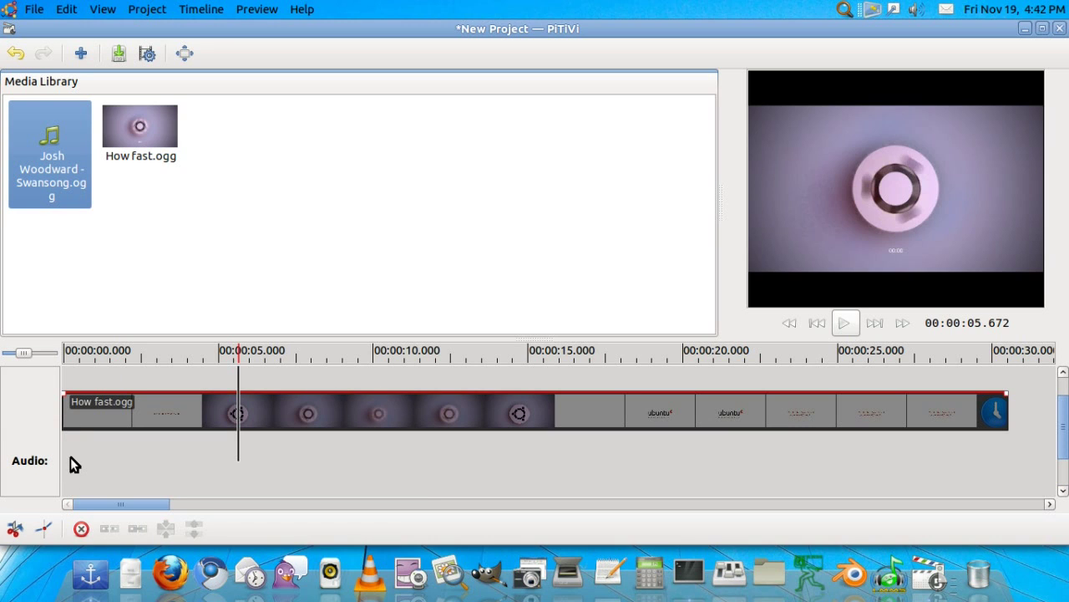
click(1041, 420)
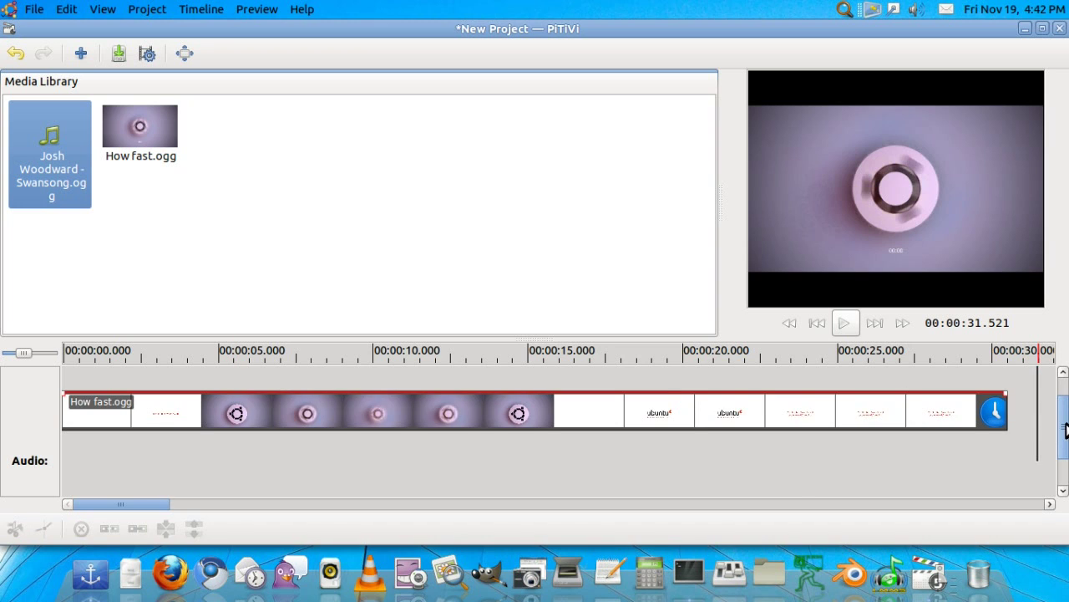
scroll(1043, 430, down, 3)
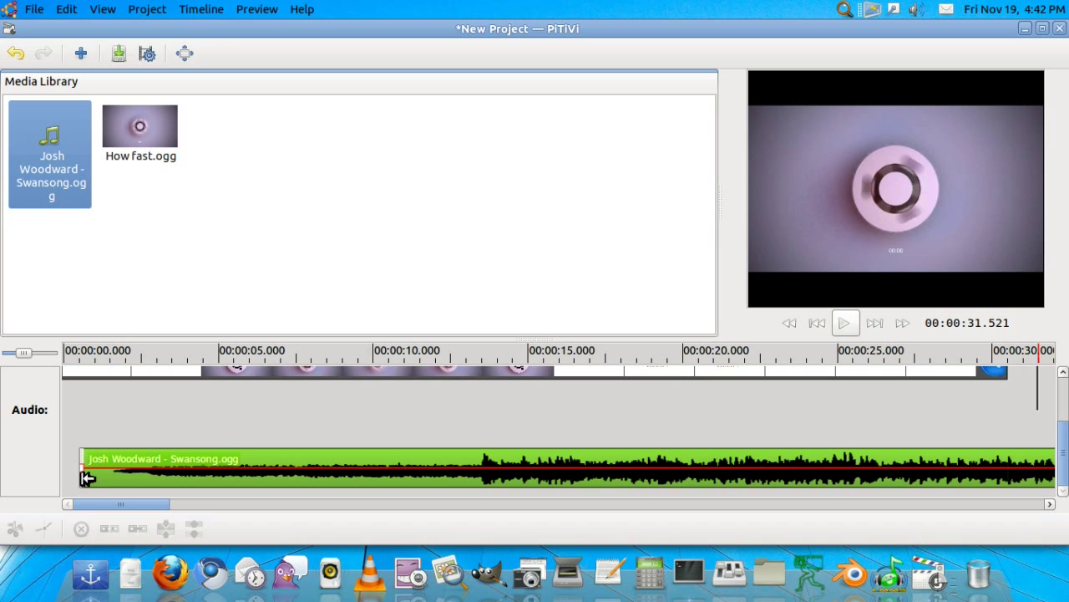
drag(86, 478, 124, 479)
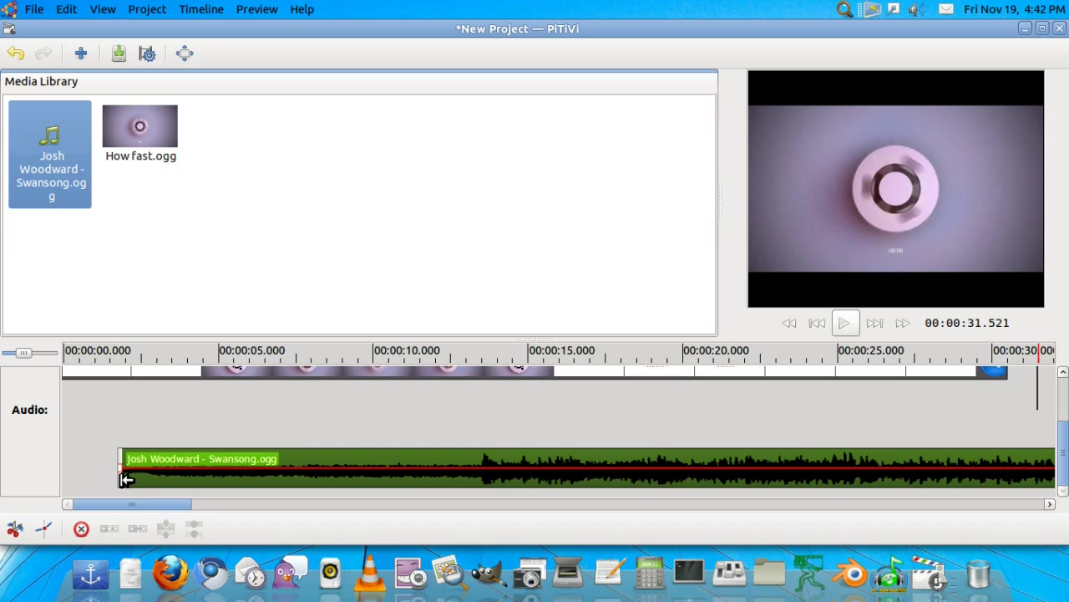
- Split the Swansong clip at the playhead and move it to 0:00
click(1043, 439)
click(1045, 457)
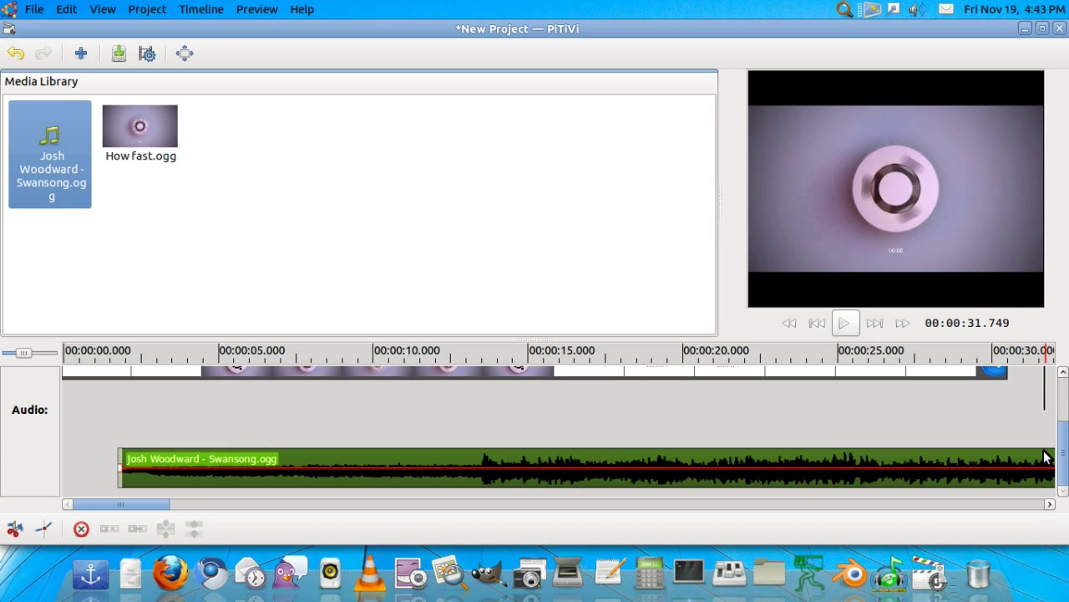
click(14, 531)
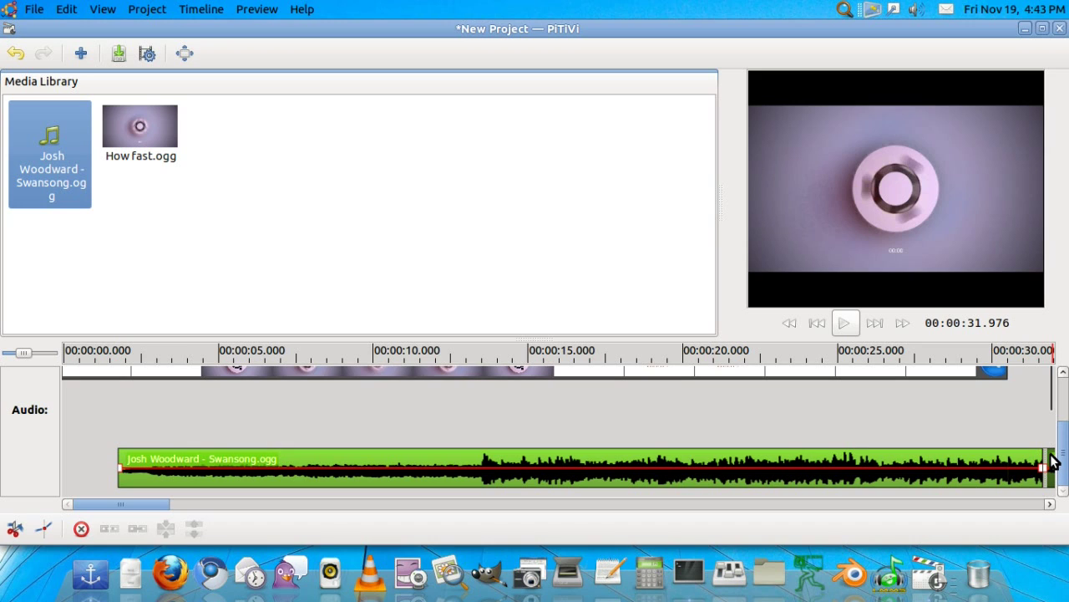
click(1051, 462)
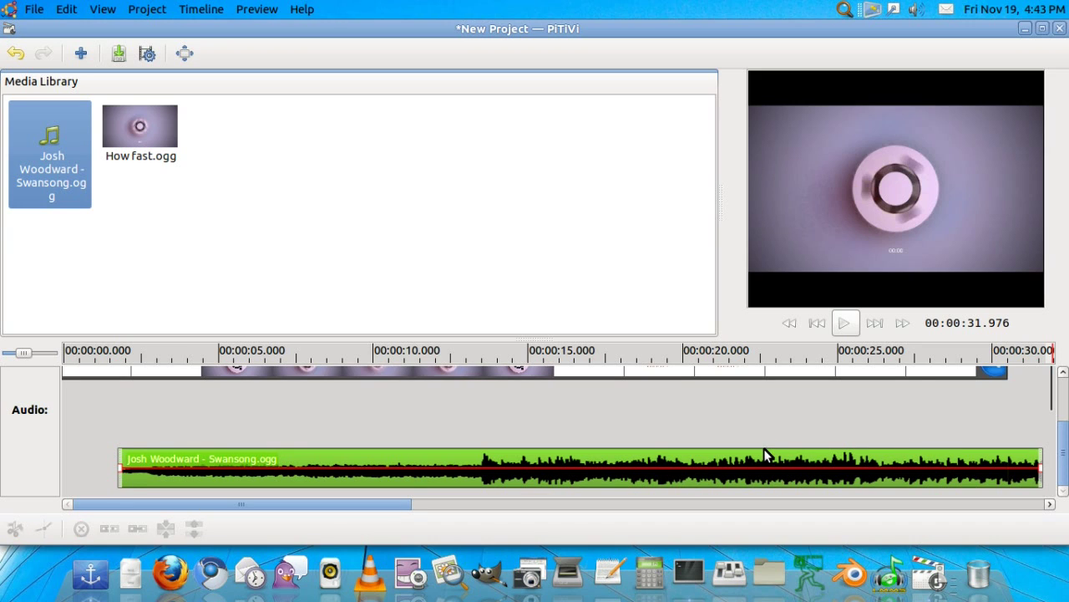
drag(745, 458, 658, 443)
drag(234, 458, 170, 451)
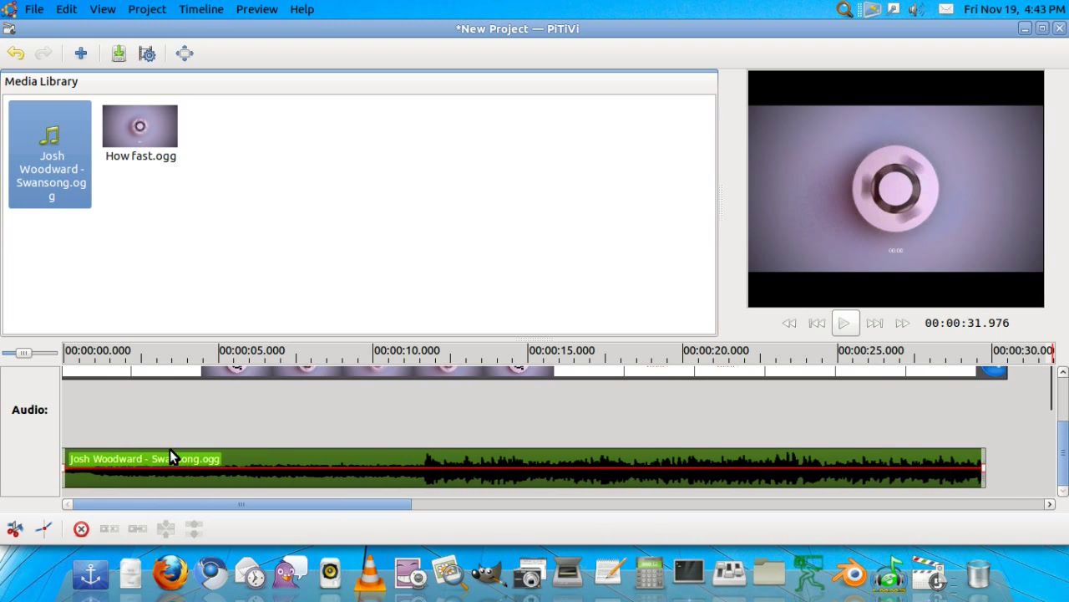
- Extend the music to end with the video and add a volume keyframe near its start
scroll(143, 427, up, 1)
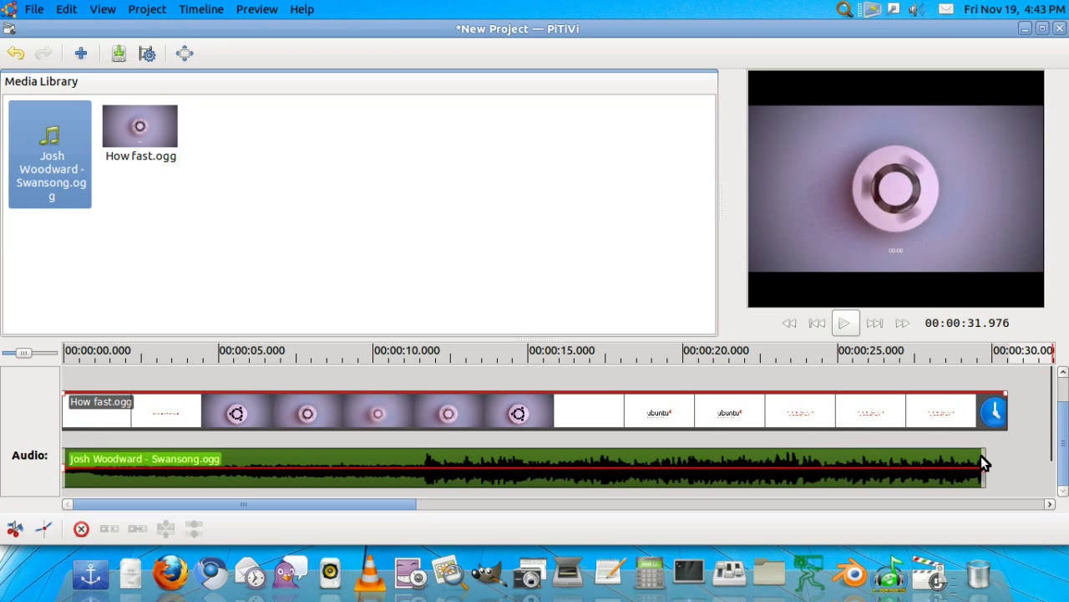
drag(976, 457, 1008, 457)
click(102, 469)
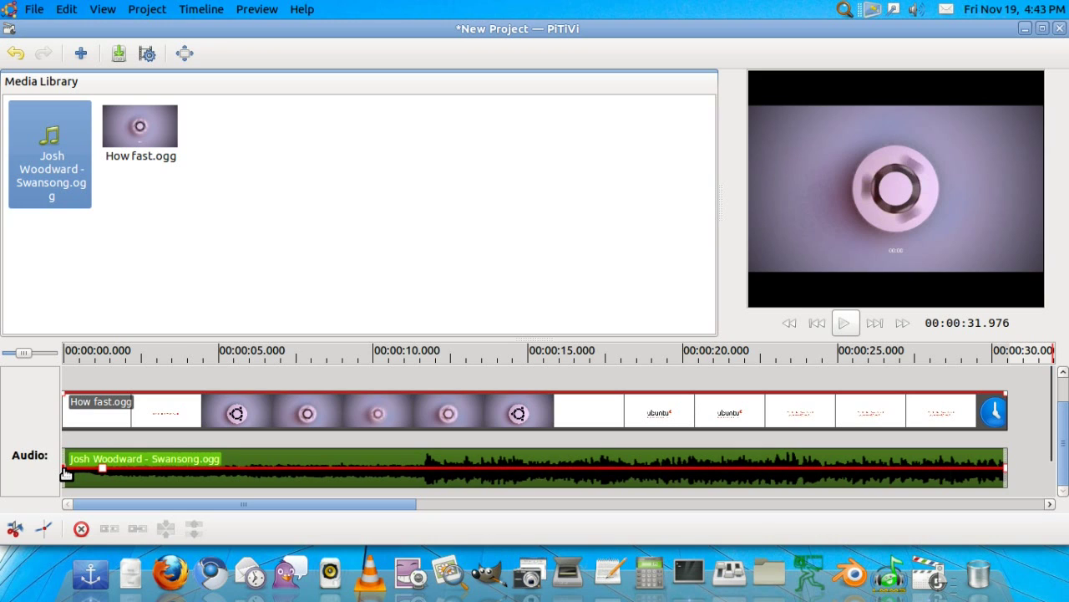
- Pull the music's start and end volume keyframes down to silence for fade-in and fade-out
mouse_move(66, 473)
mouse_down()
mouse_move(62, 497)
mouse_move(49, 484)
mouse_up()
click(969, 468)
drag(1006, 469, 1005, 493)
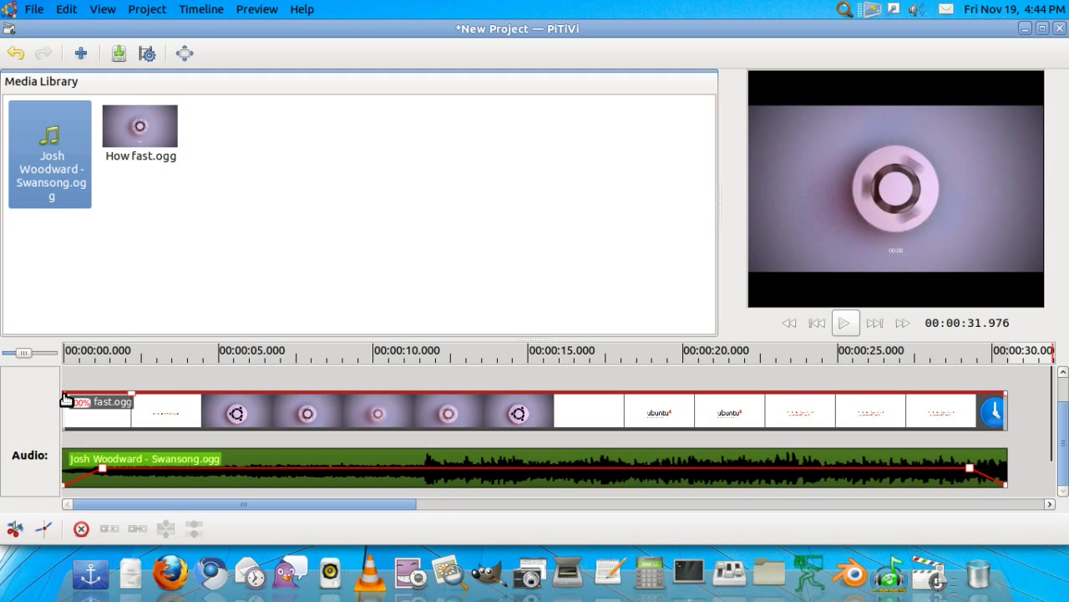
- Drop the video's starting opacity to 0% and scrub the opening seconds to check the fade-in
drag(66, 399, 61, 424)
drag(62, 424, 61, 435)
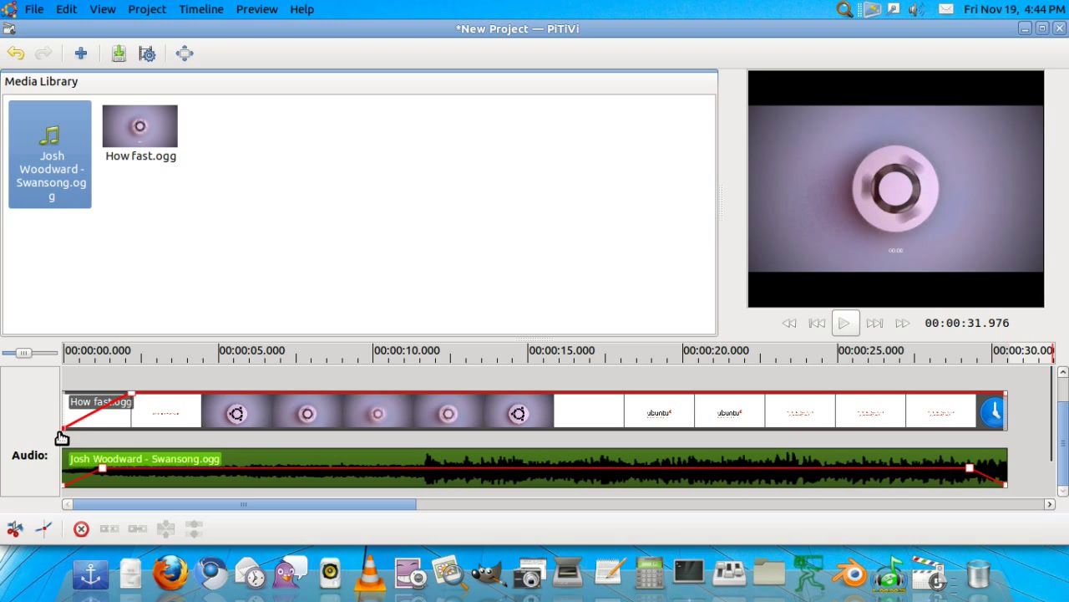
click(62, 379)
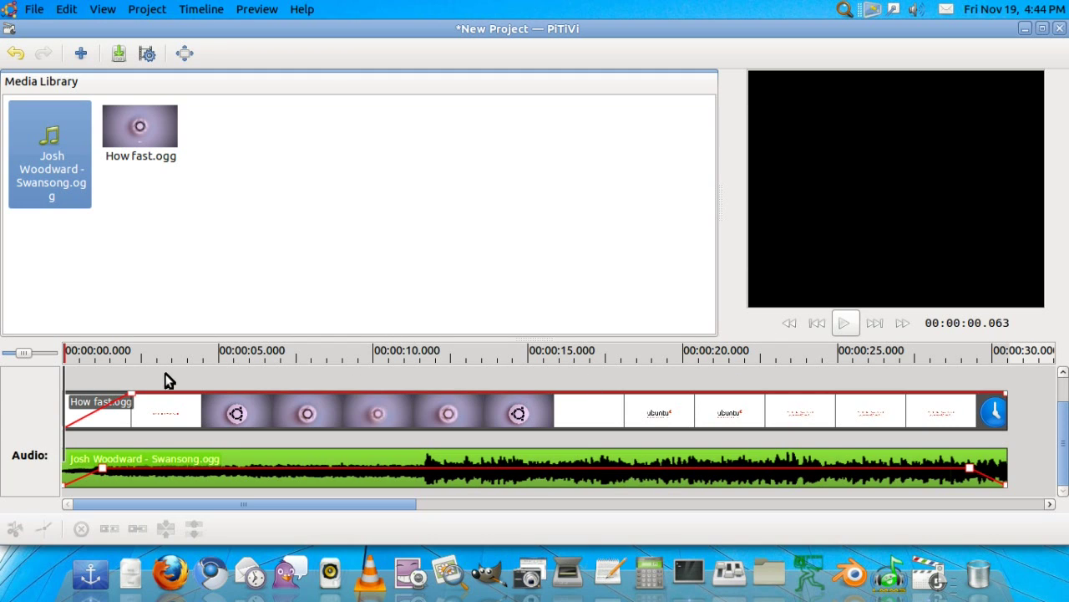
click(86, 378)
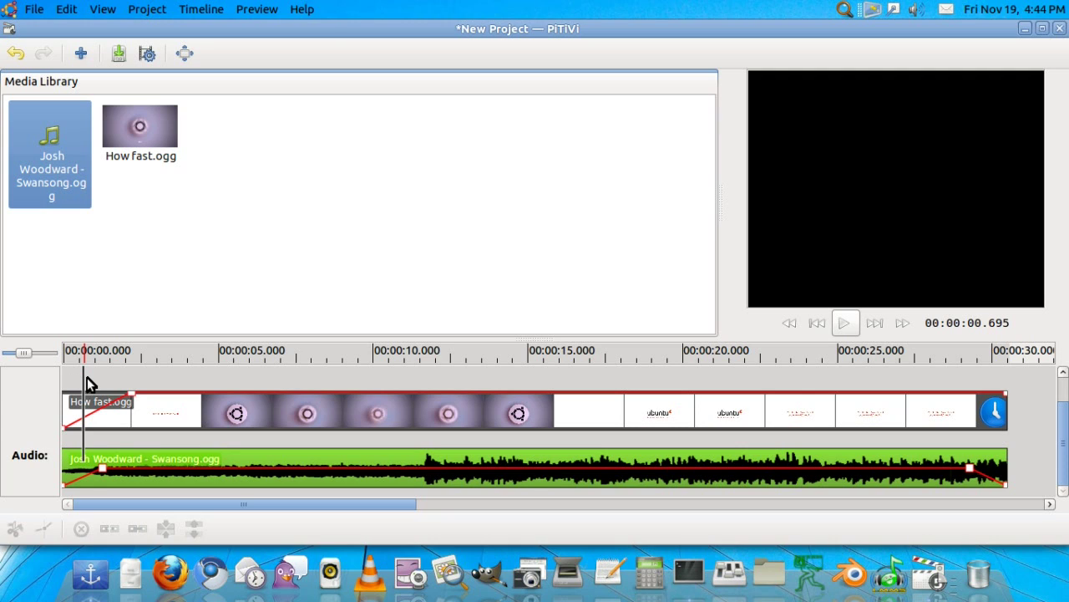
click(87, 379)
click(86, 377)
click(90, 377)
click(94, 377)
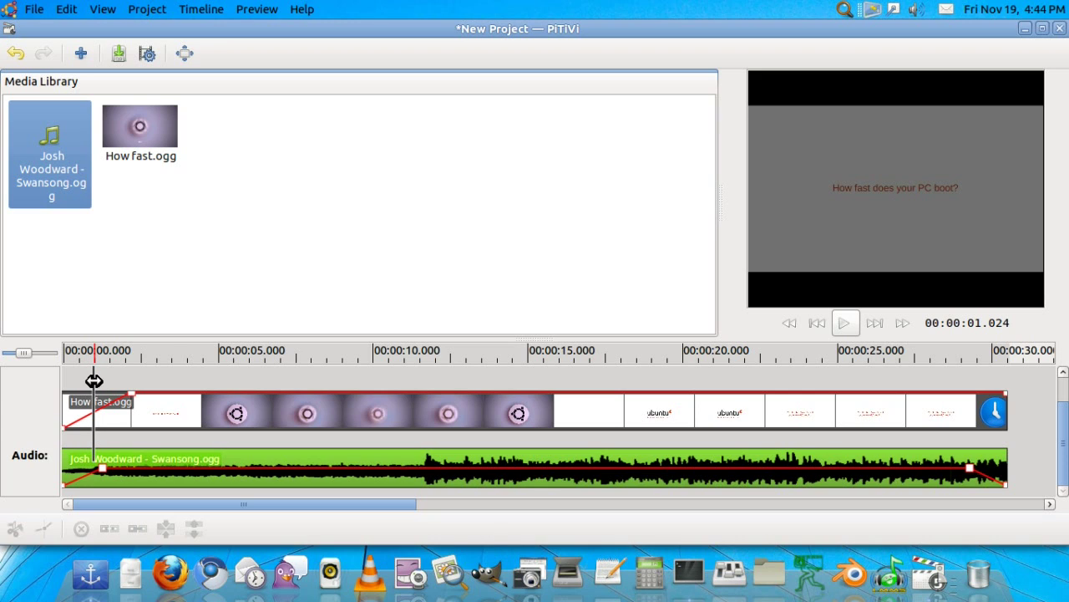
drag(91, 375, 123, 378)
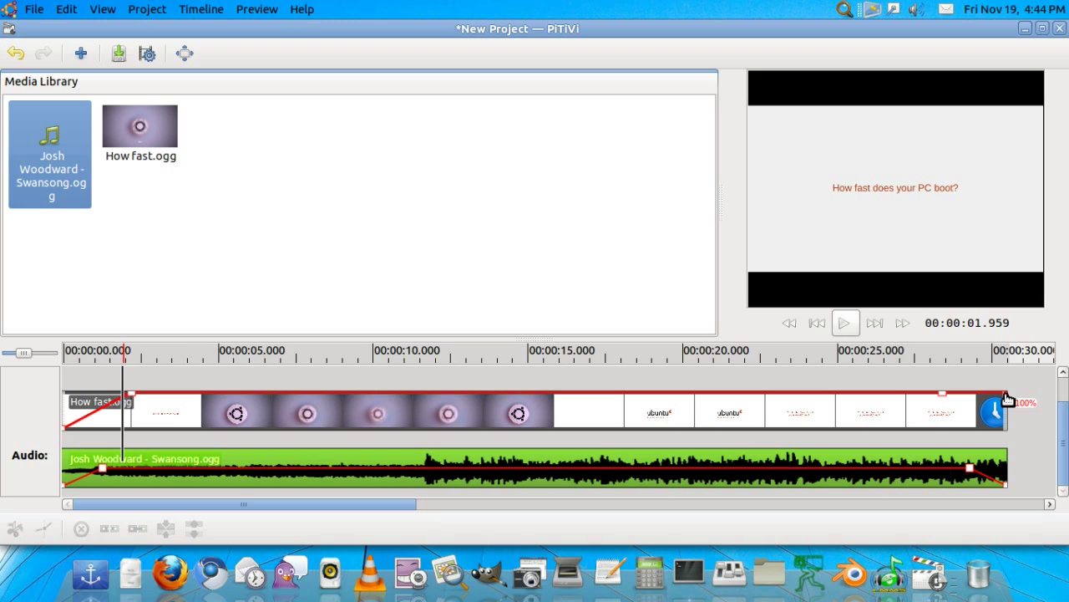
- Drag the video's end opacity point down and scrub the end to check the fade-out
drag(1006, 400, 1006, 425)
click(969, 375)
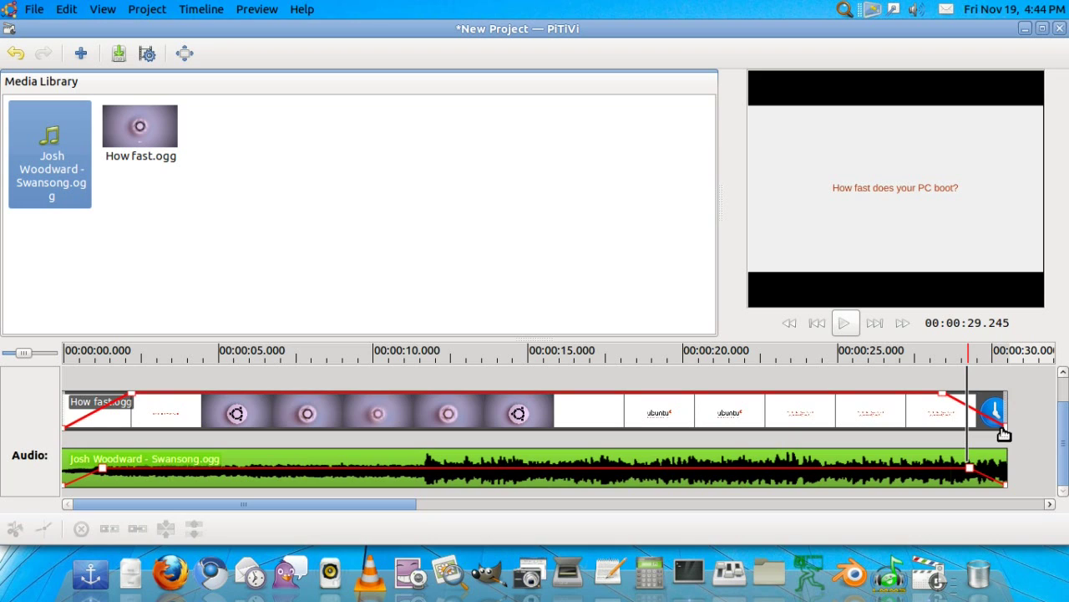
click(1003, 376)
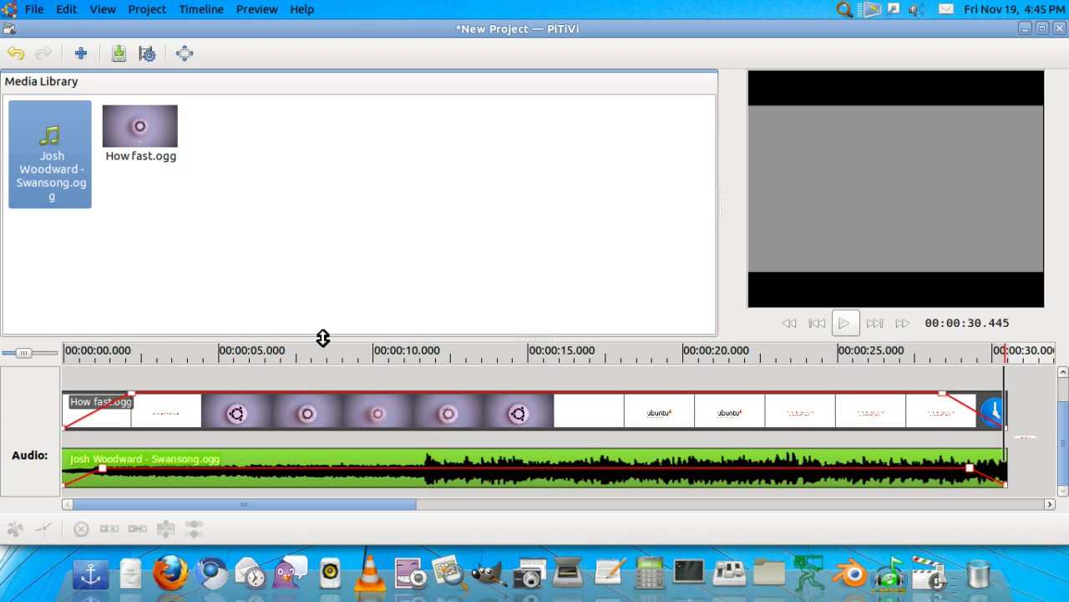
click(384, 383)
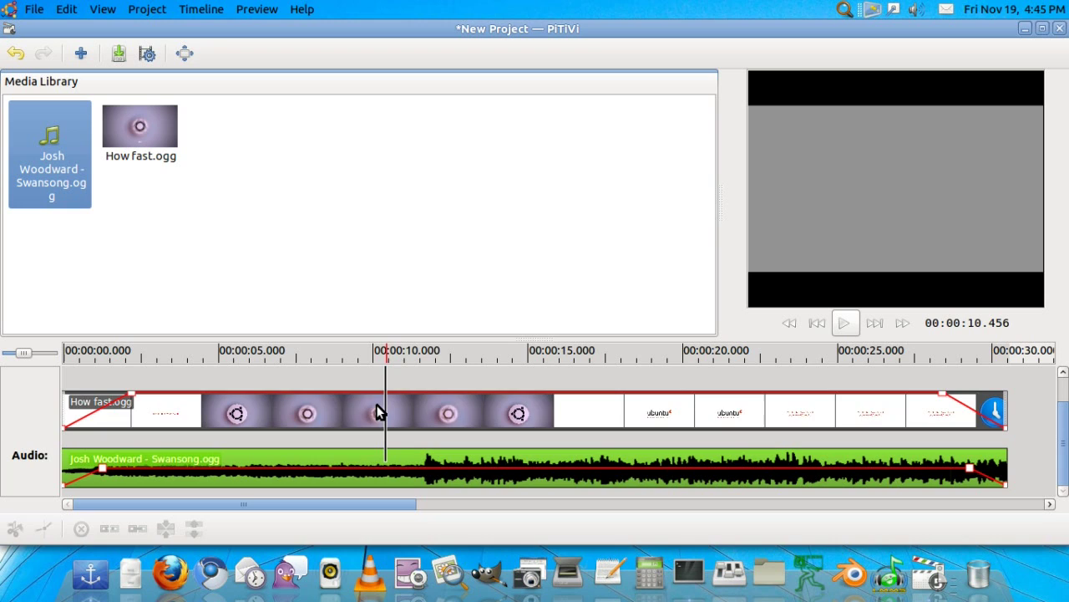
click(378, 406)
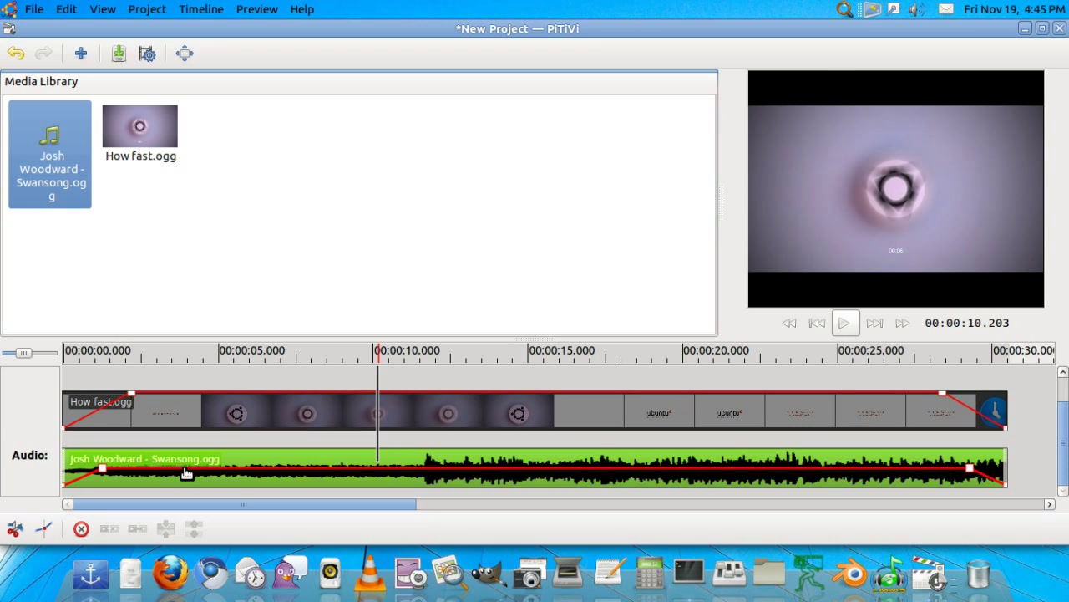
ctrl+click(352, 452)
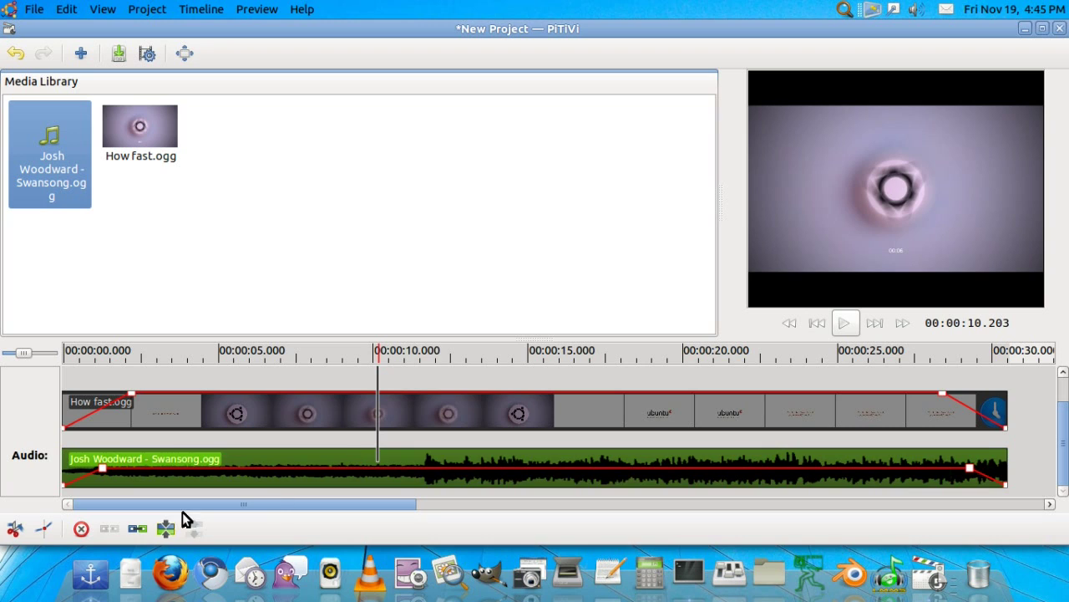
click(167, 528)
click(466, 414)
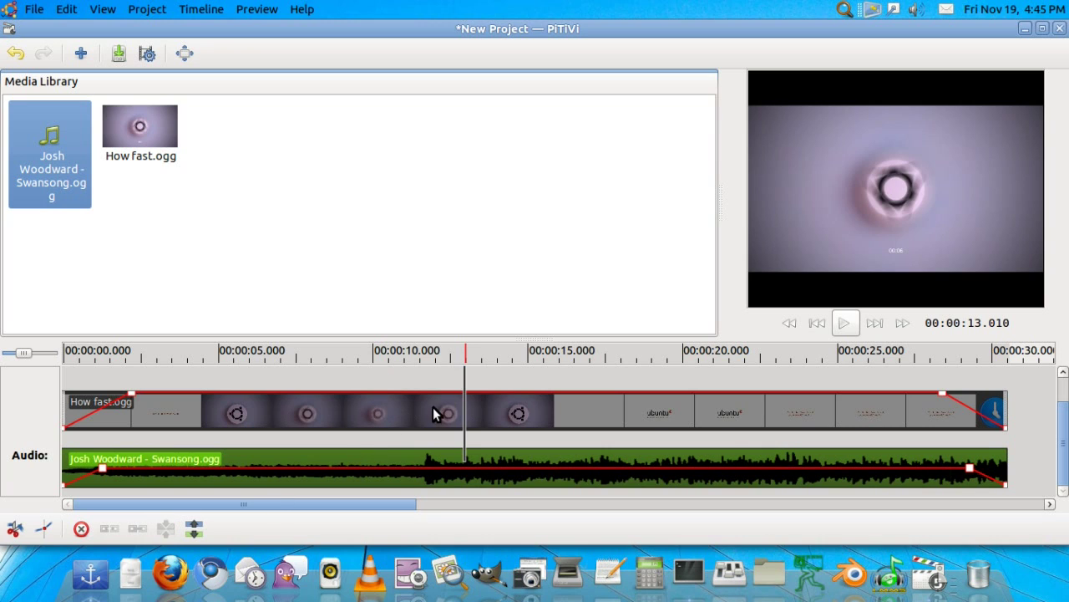
key(Delete)
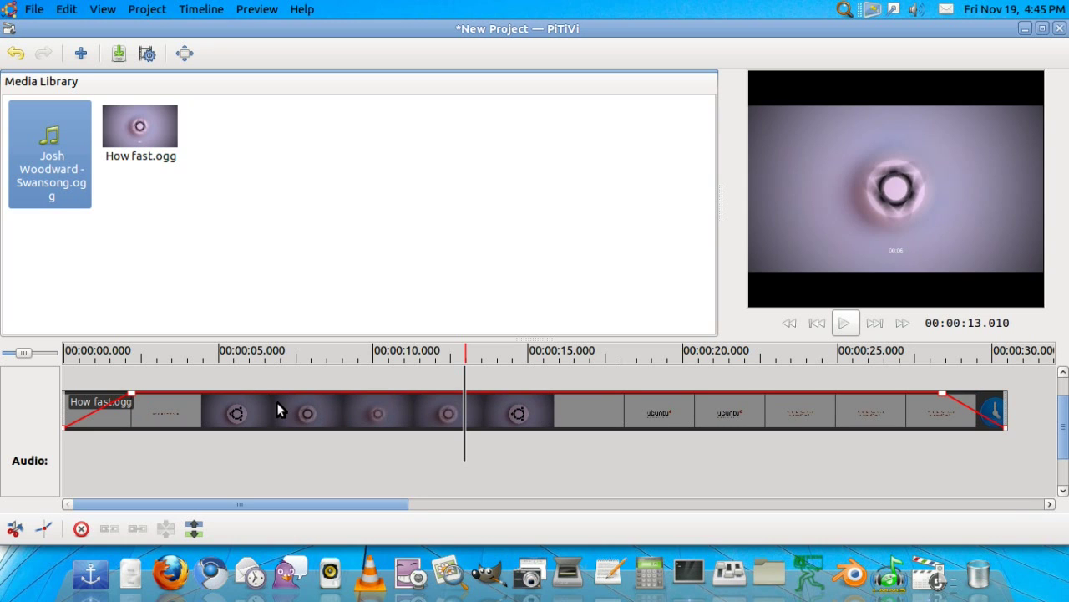
drag(1063, 417, 1063, 456)
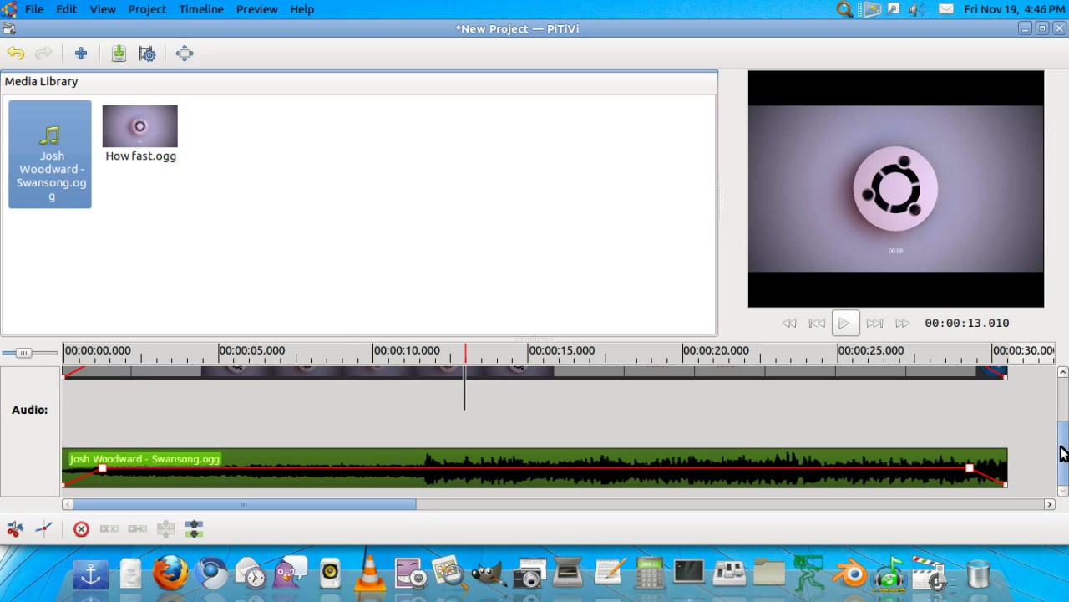
scroll(1005, 433, up, 3)
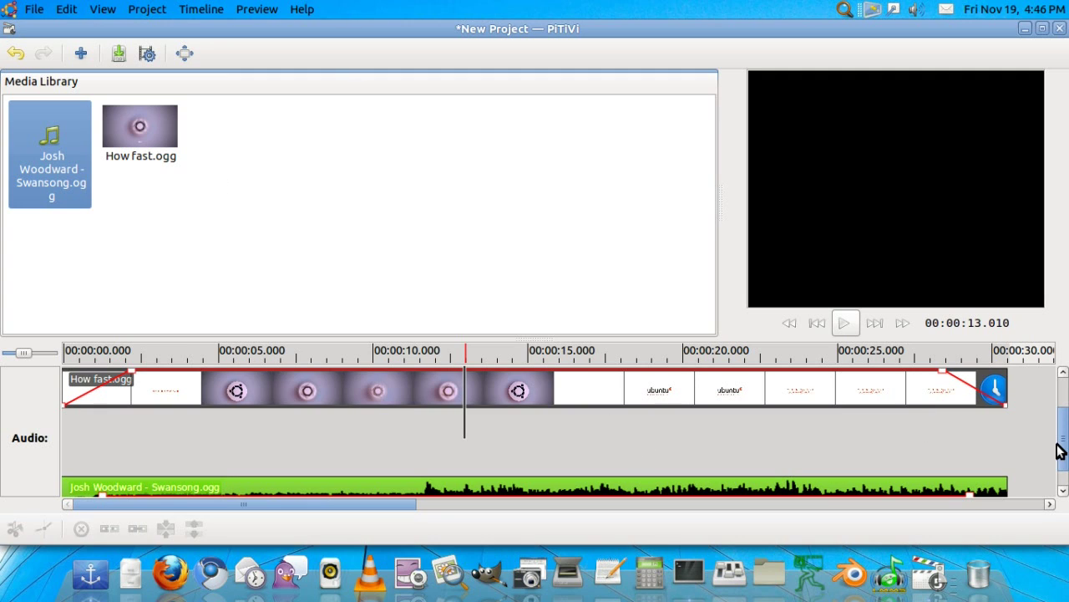
scroll(1062, 443, down, 1)
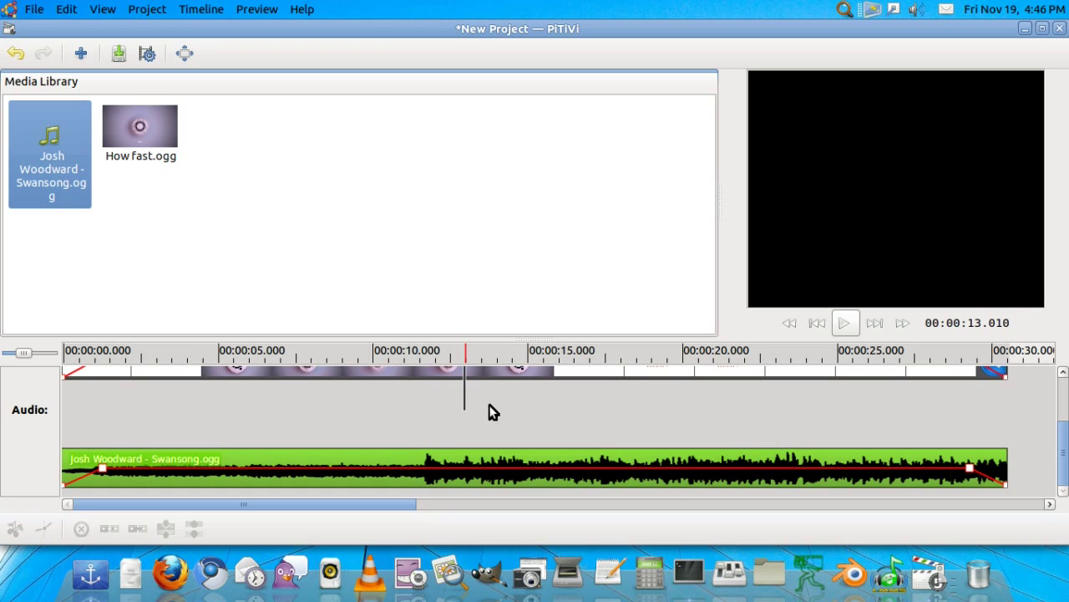
- Choose 'tut' on the Desktop as the render file, then open the Modify export settings
click(146, 55)
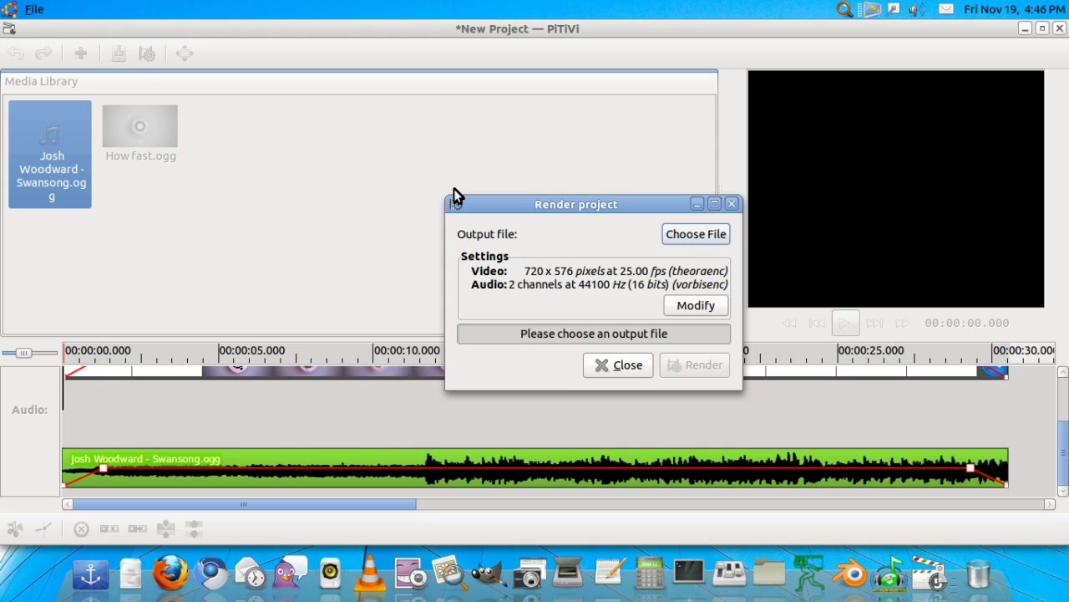
click(700, 235)
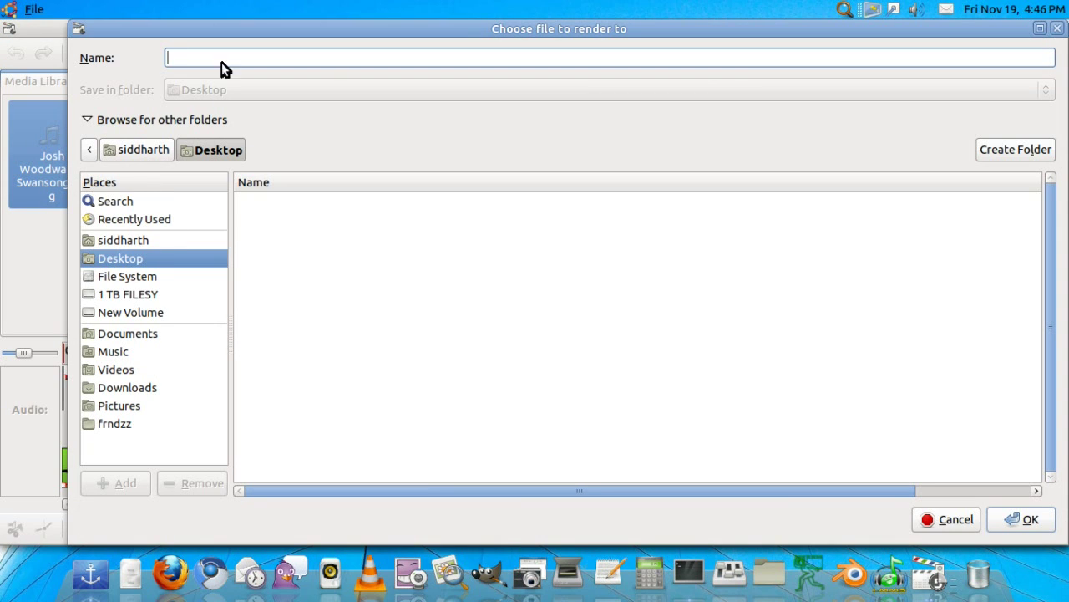
click(221, 59)
text(tut)
click(1028, 518)
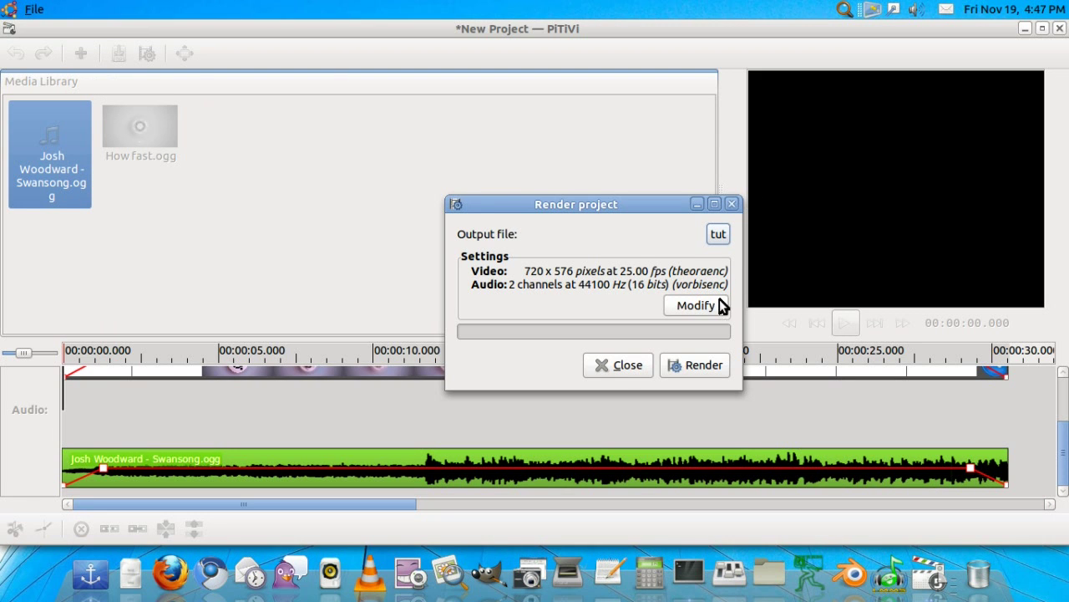
click(706, 308)
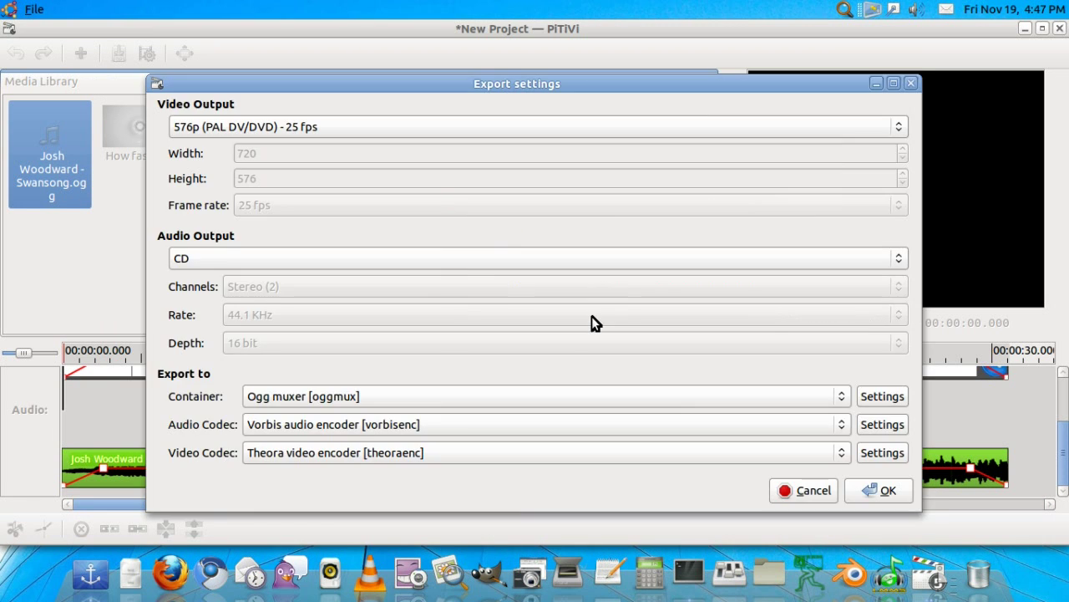
- Choose 720p HD video output, keep CD audio, and pick the MP4 Muxer container
click(896, 127)
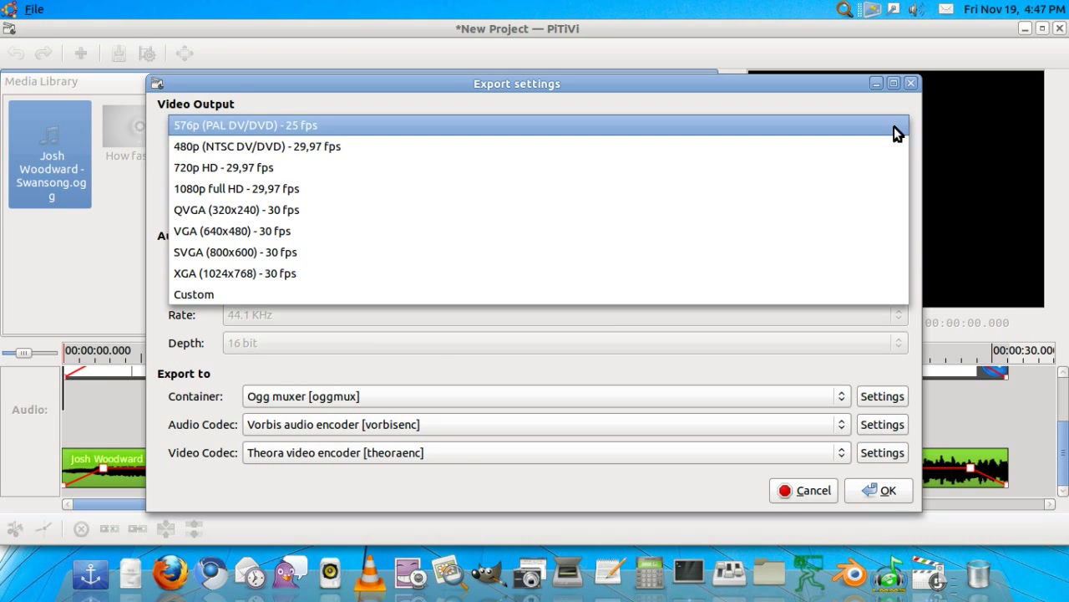
click(229, 167)
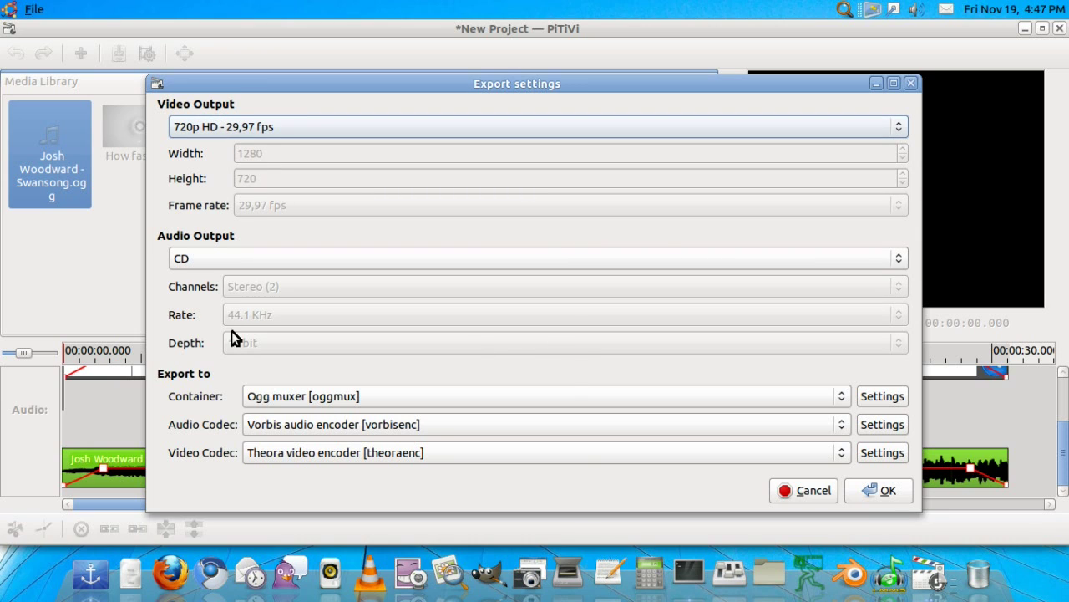
click(854, 259)
click(854, 259)
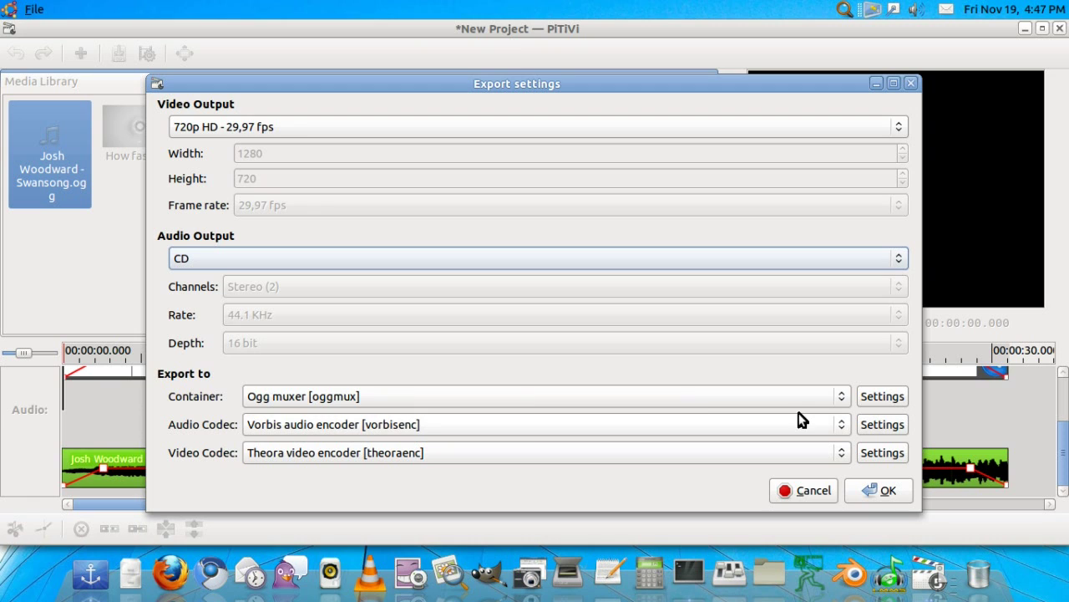
click(831, 401)
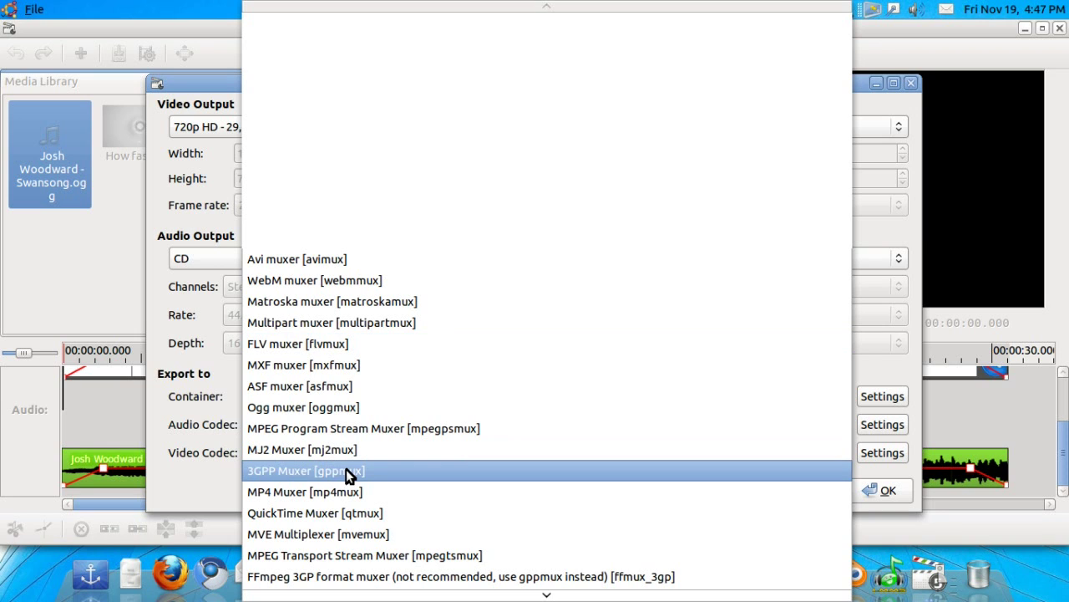
click(341, 495)
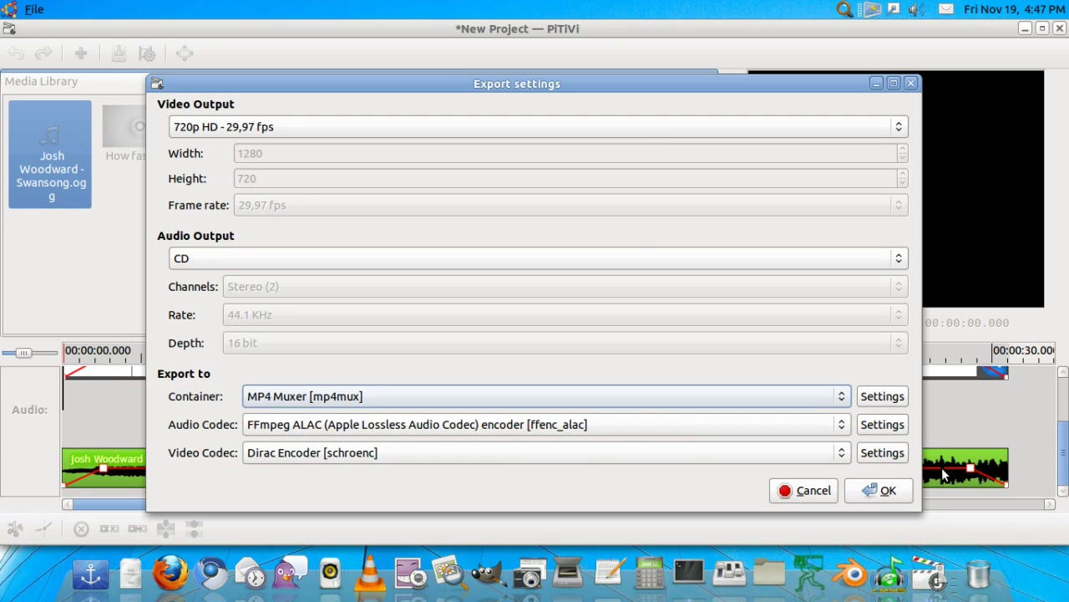
- Accept the MP4 export settings, render the project to tut, and minimise PiTiVi
click(878, 396)
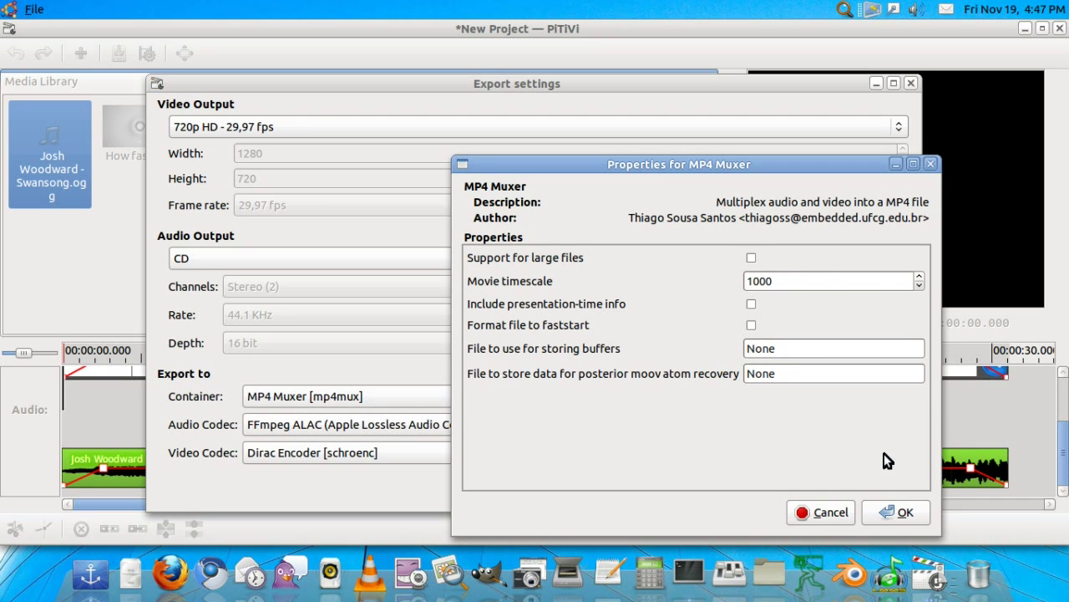
click(887, 514)
click(882, 491)
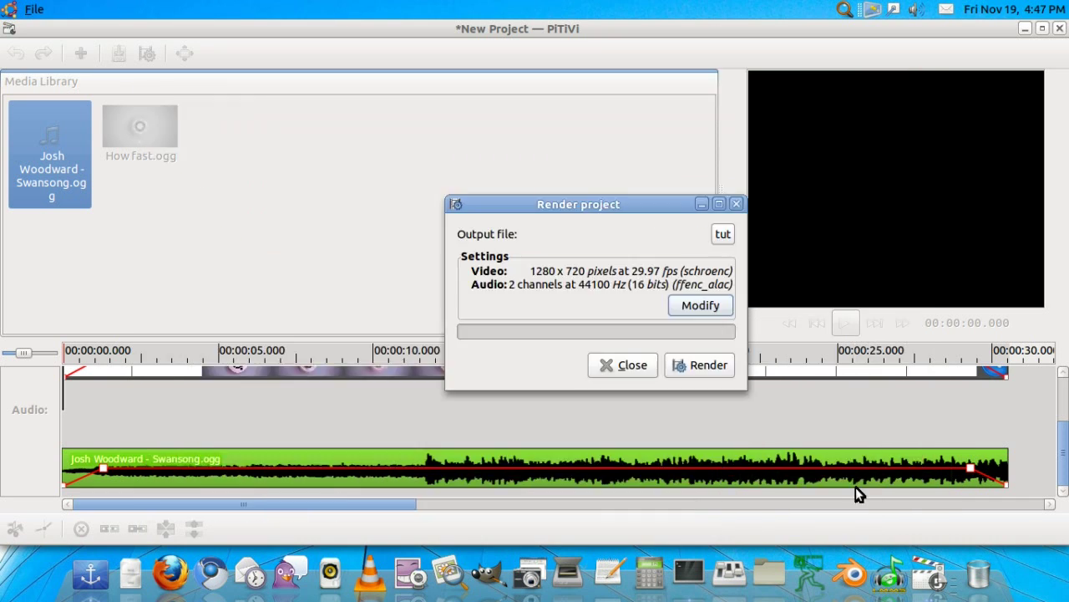
click(691, 369)
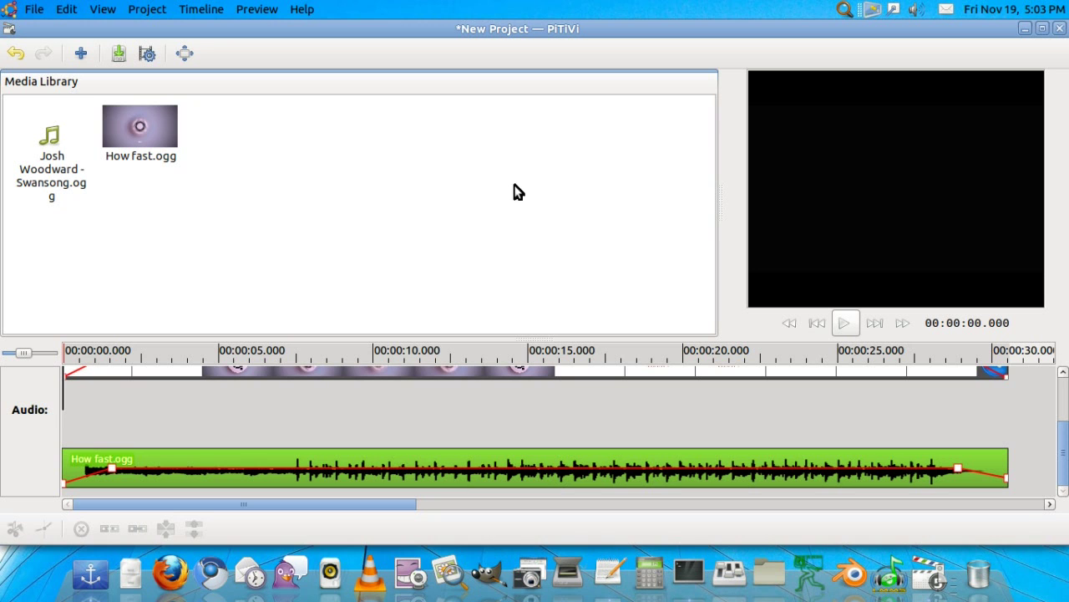
click(1025, 29)
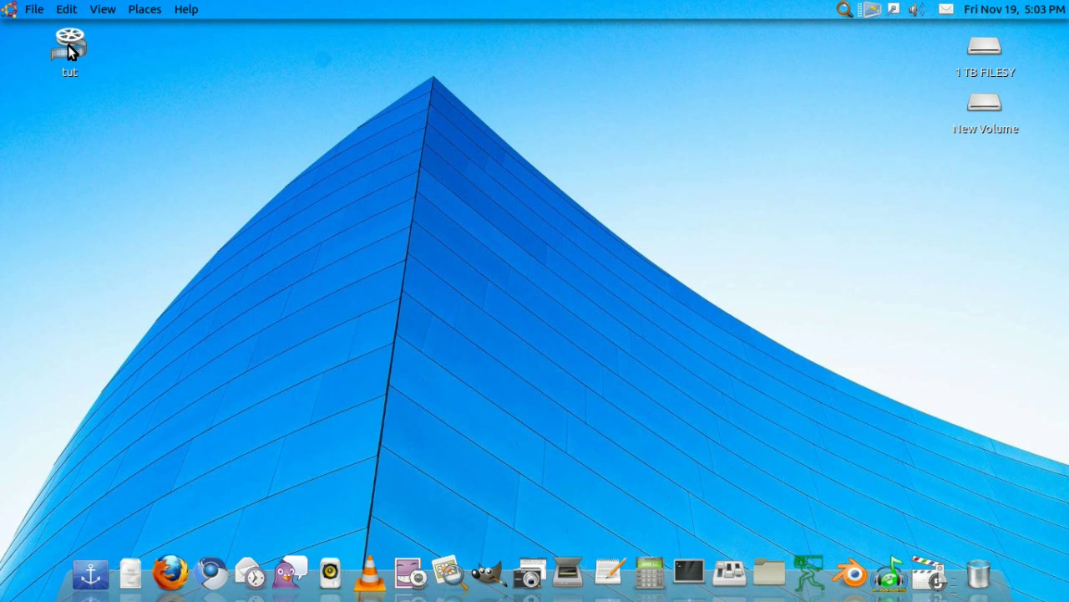
right_click(68, 46)
click(143, 50)
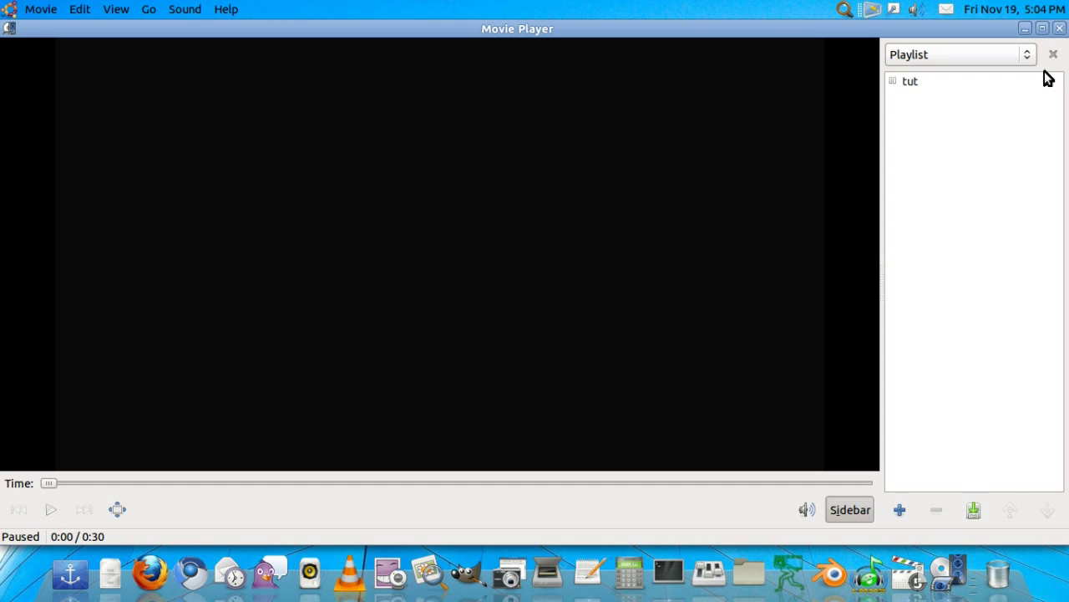
click(1059, 28)
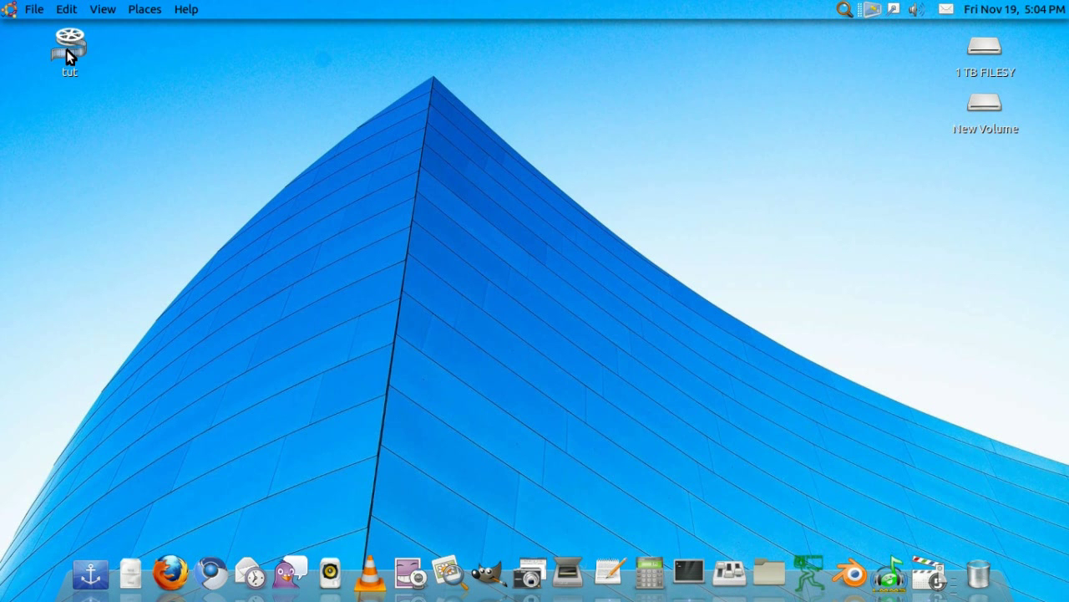
right_click(66, 50)
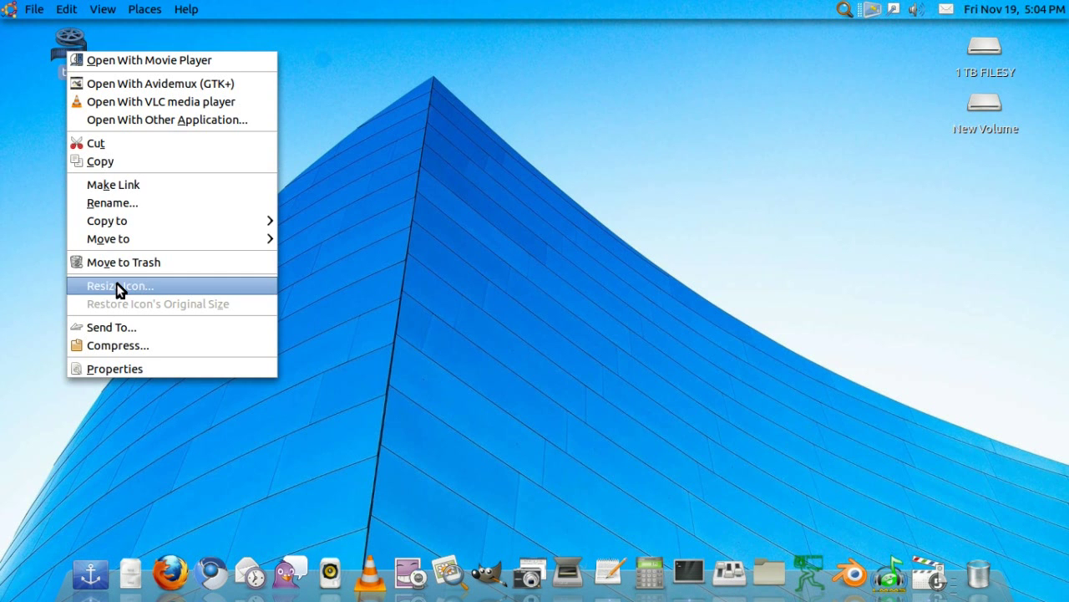
- Append .mp4 to the desktop file name so tut becomes tut.mp4
click(122, 204)
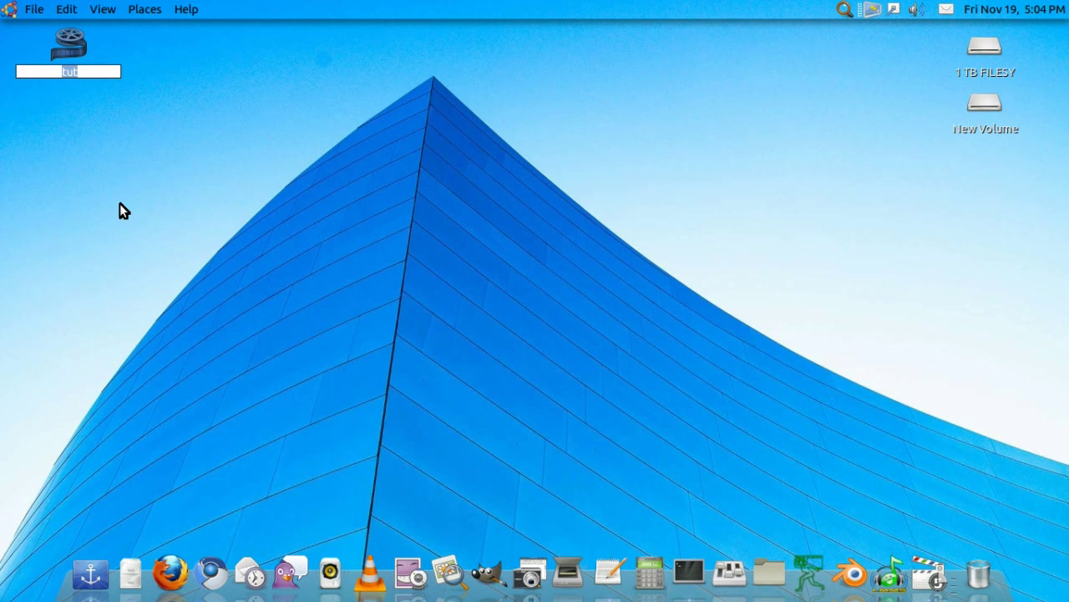
key(End)
text(.mp4)
key(Return)
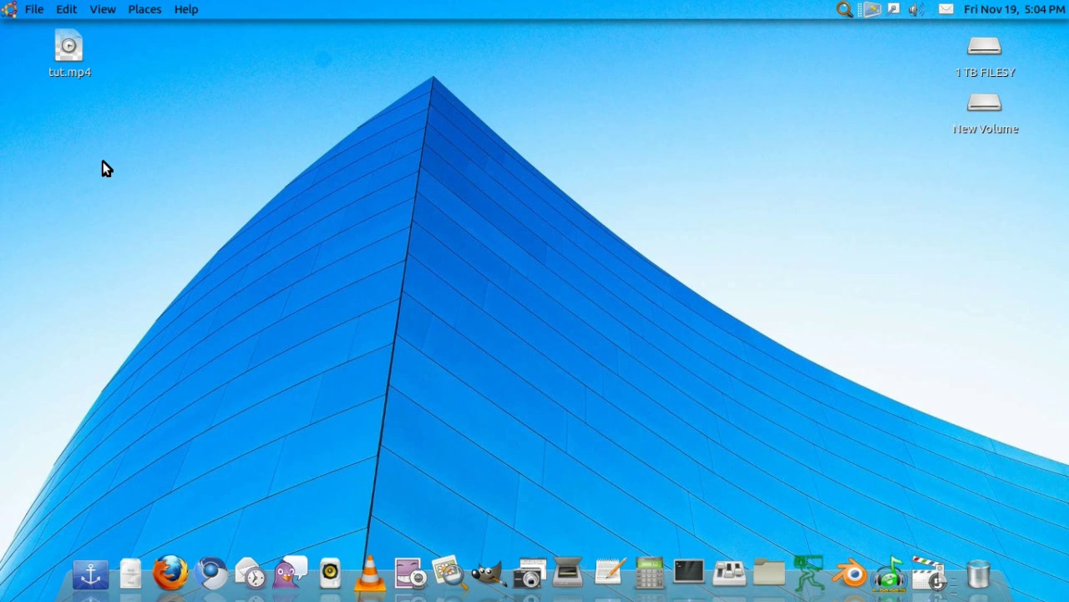
right_click(72, 40)
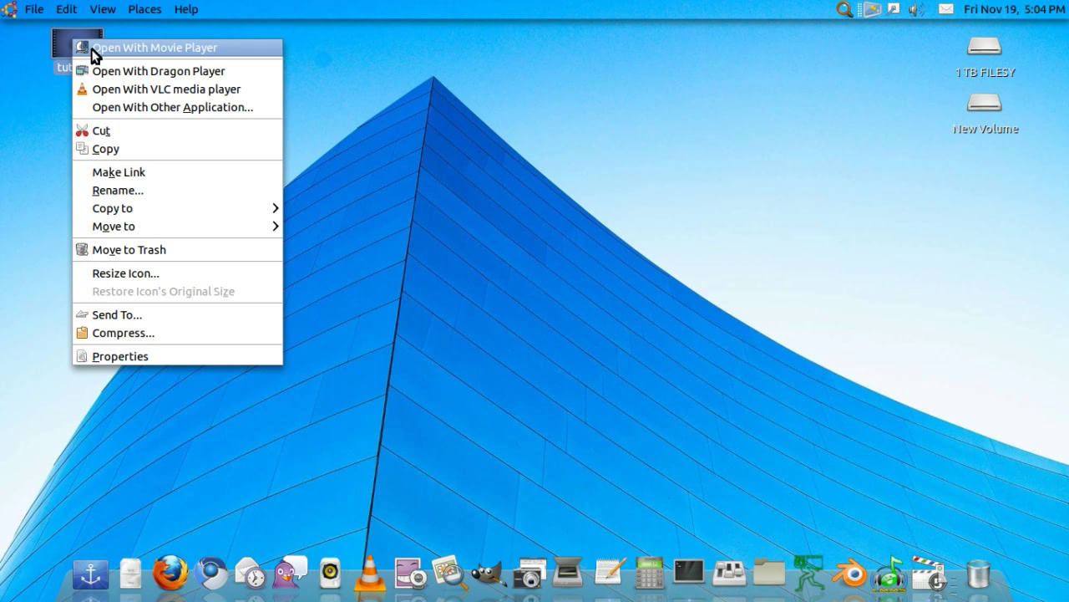
click(460, 79)
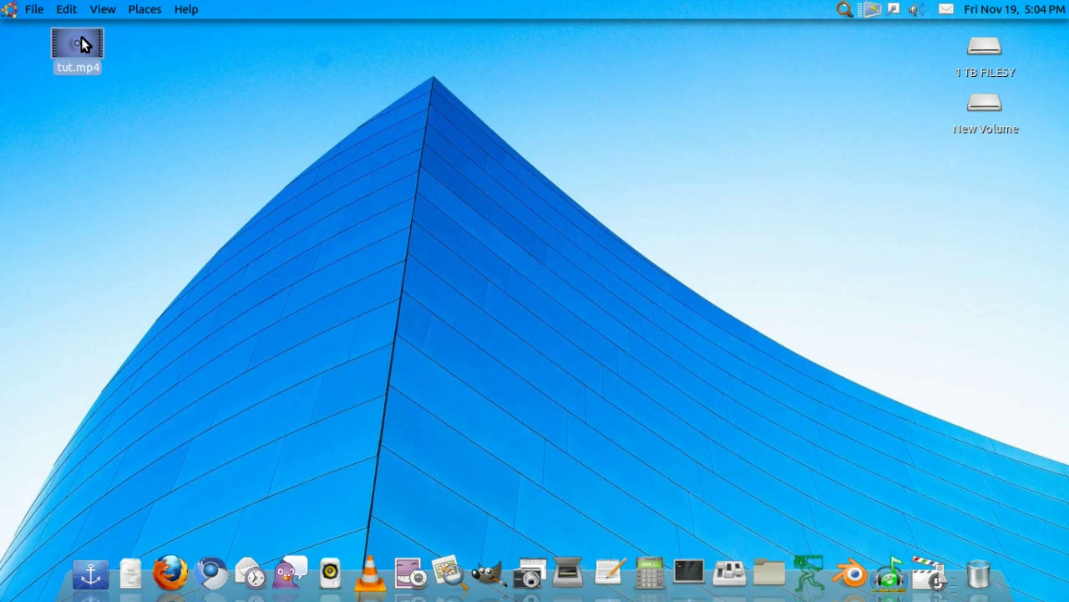